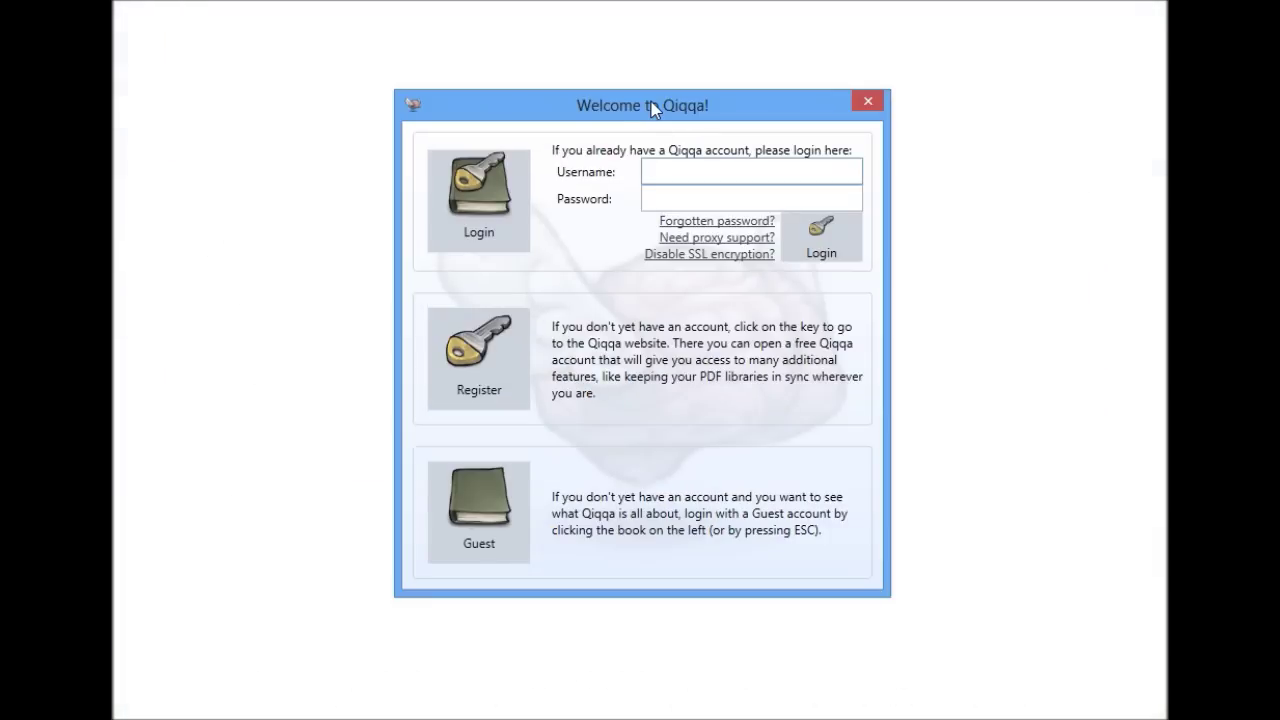
Log in with the guest account and accept the Terms and Conditions.
left_click(491, 512)
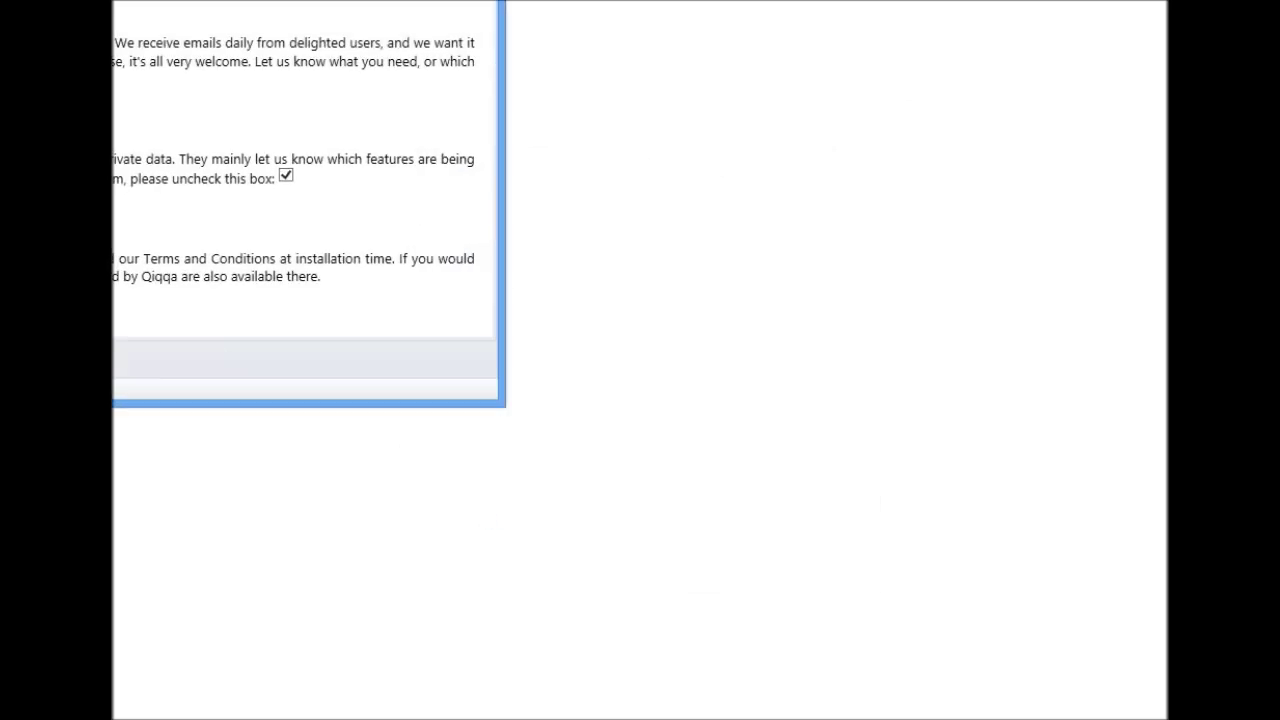
left_click_drag(513, 22, 534, 16)
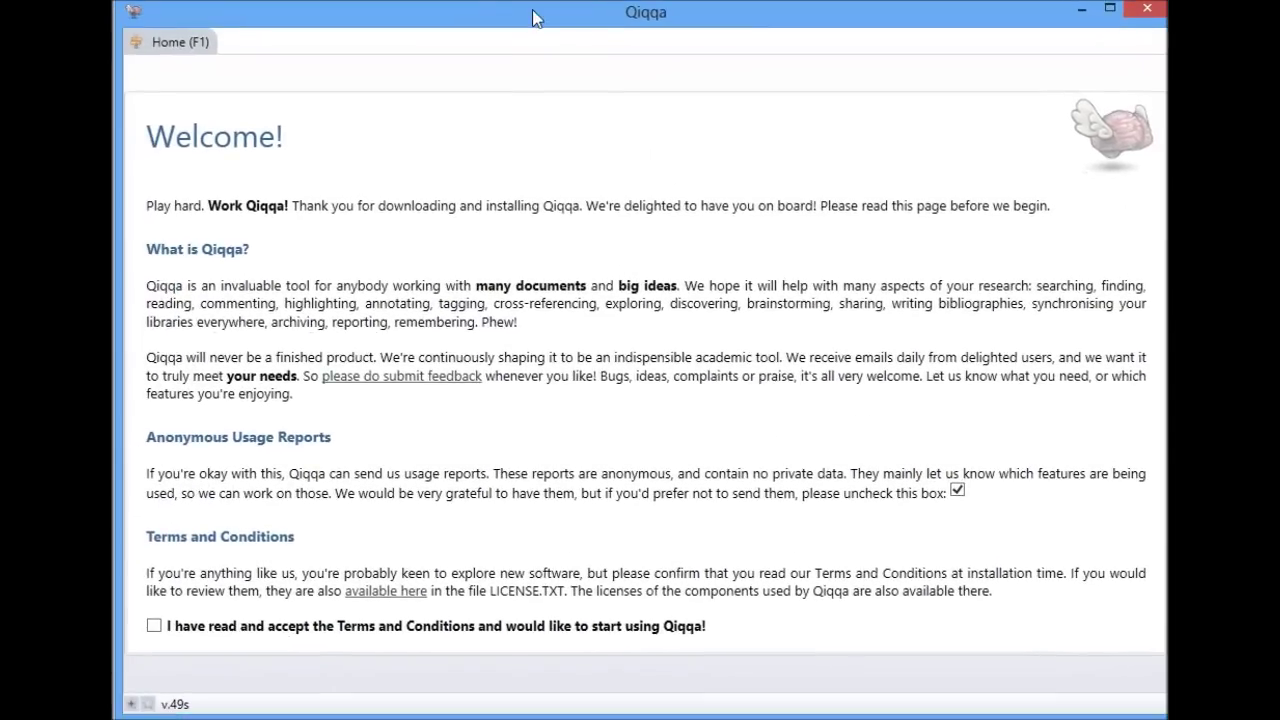
left_click(185, 620)
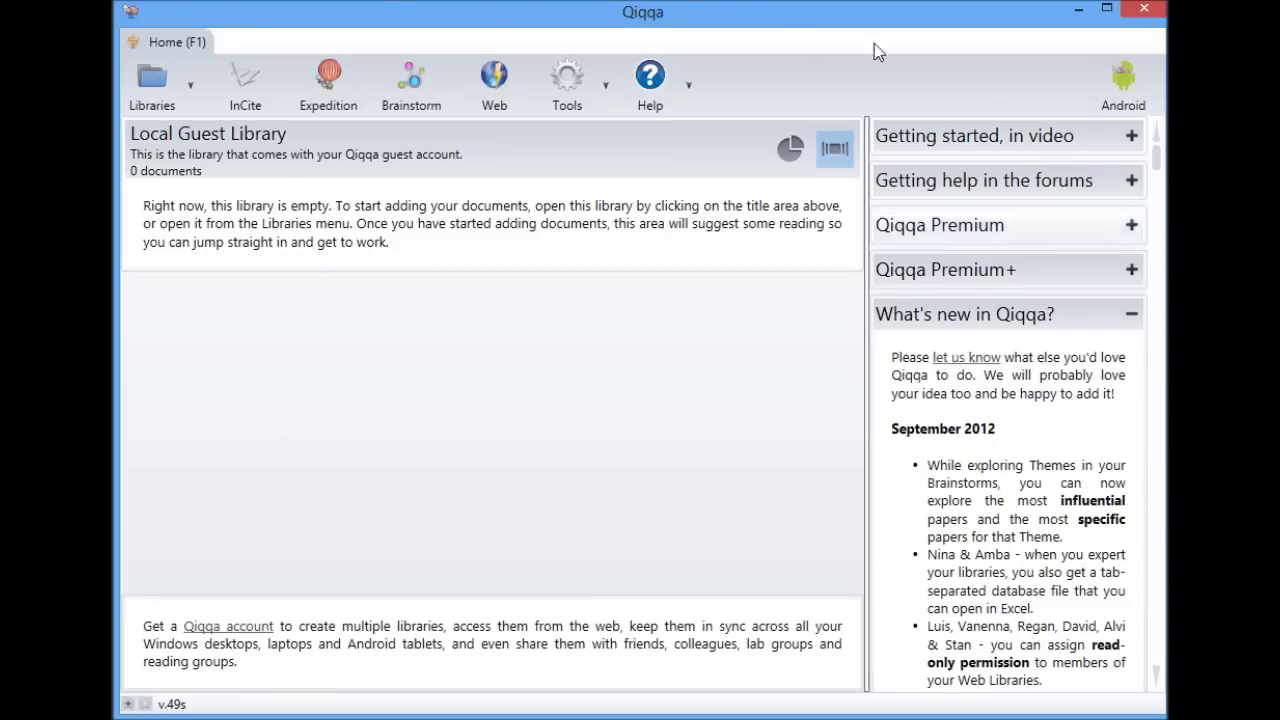
Import the Desktop folder "documents" into the Local Guest Library, including subfolders and adding subfolder names as tags.
left_click(200, 140)
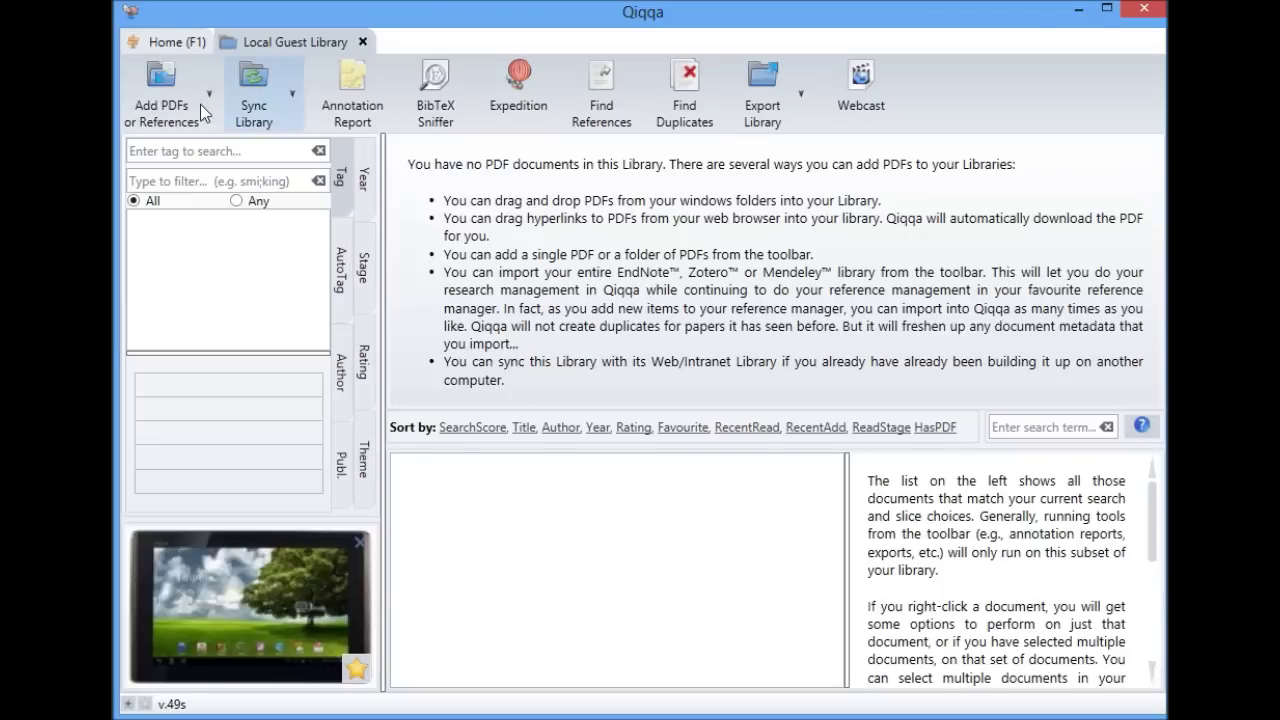
left_click(171, 103)
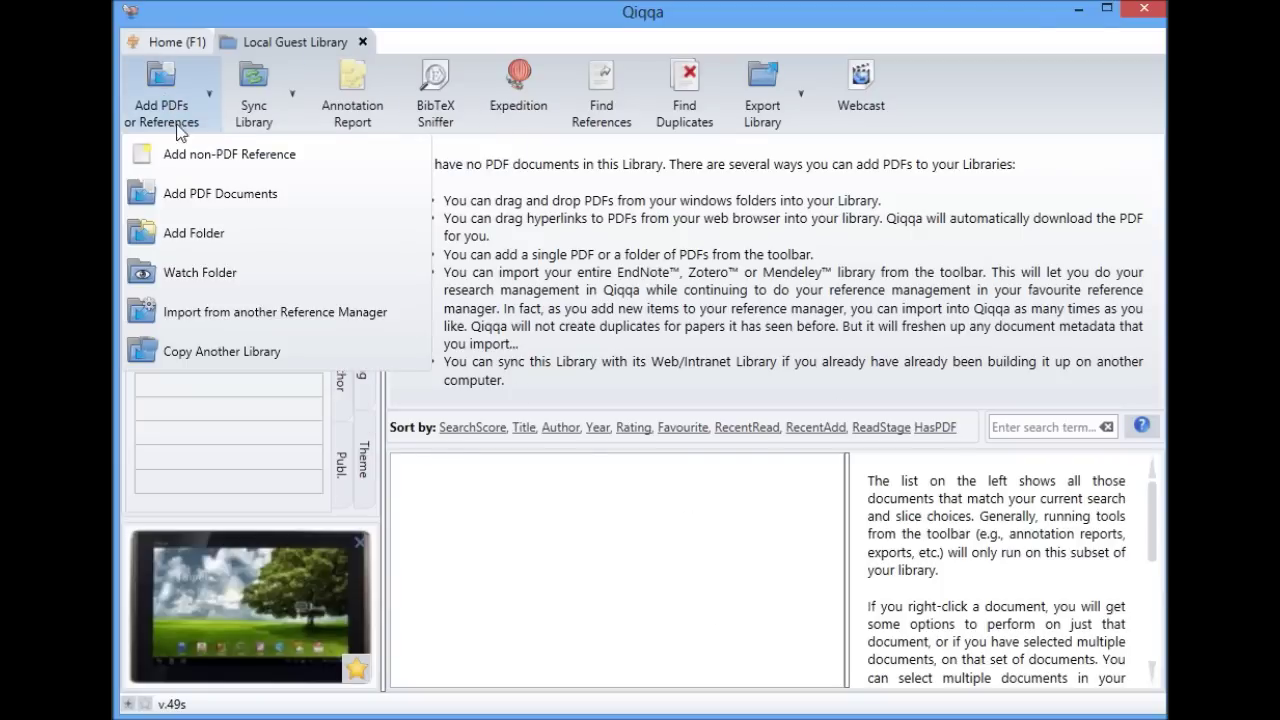
left_click(199, 237)
left_click_drag(136, 67, 645, 209)
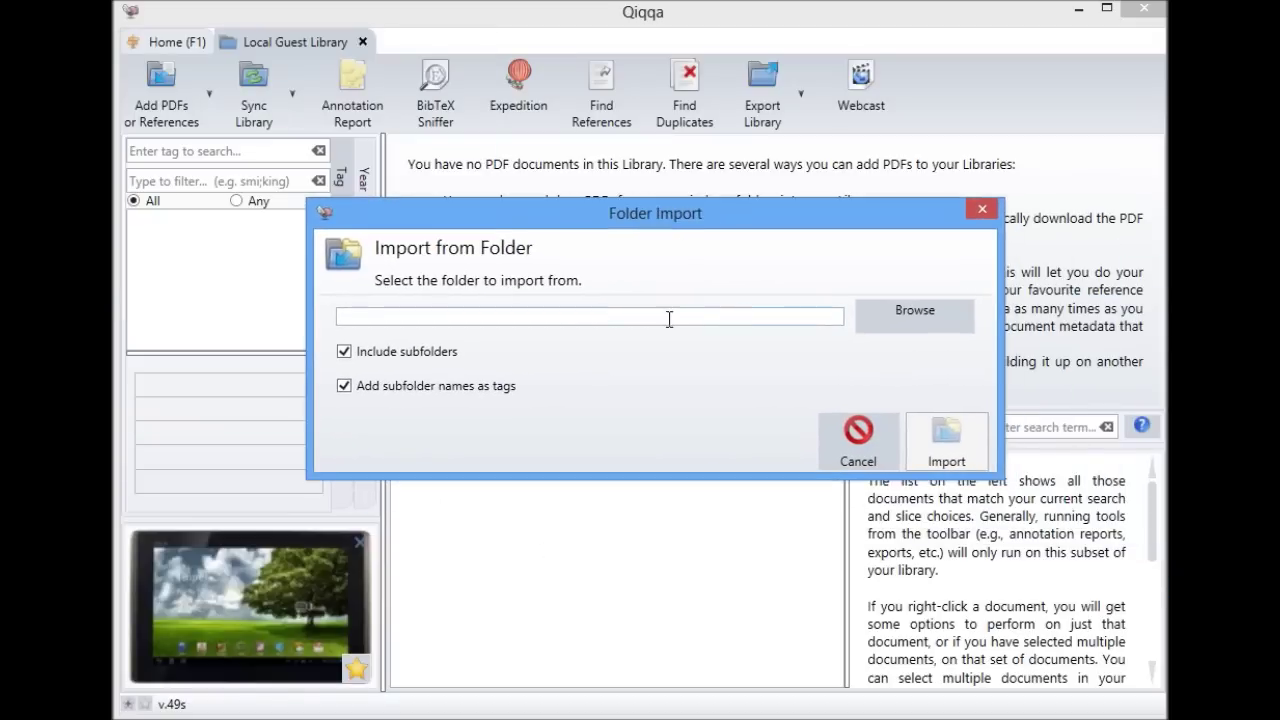
left_click(900, 315)
left_click(700, 674)
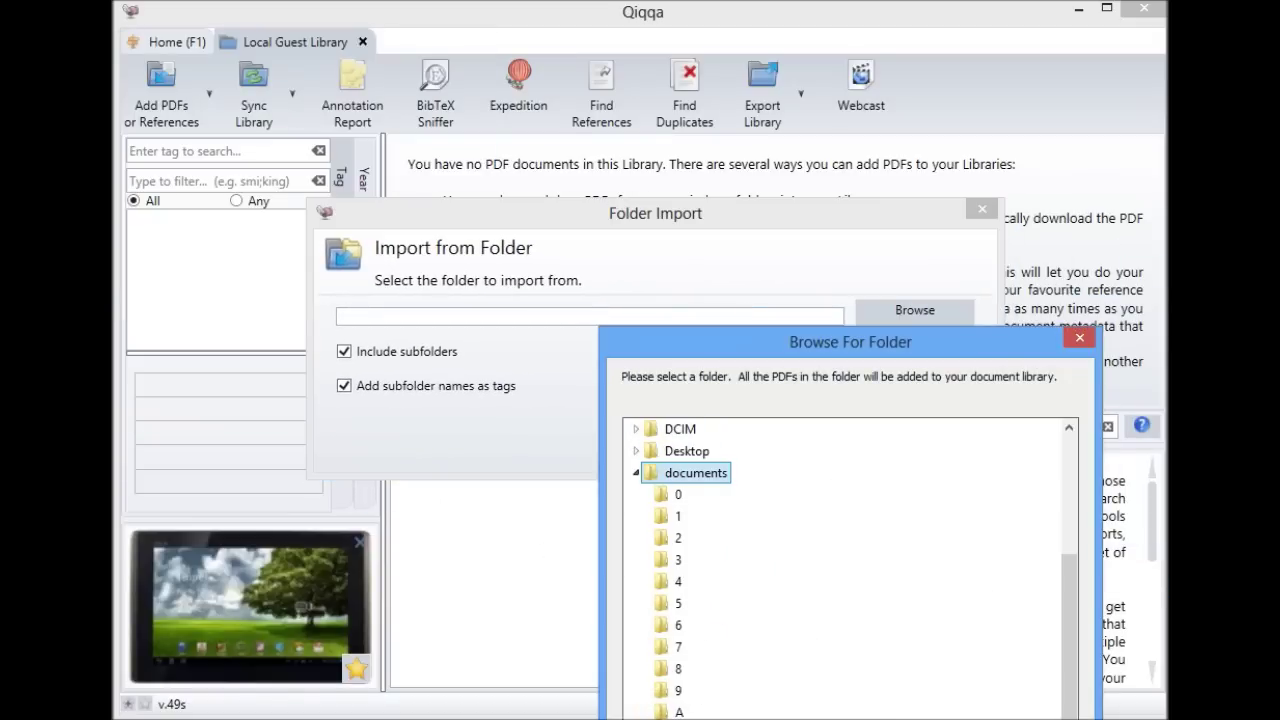
key("Return")
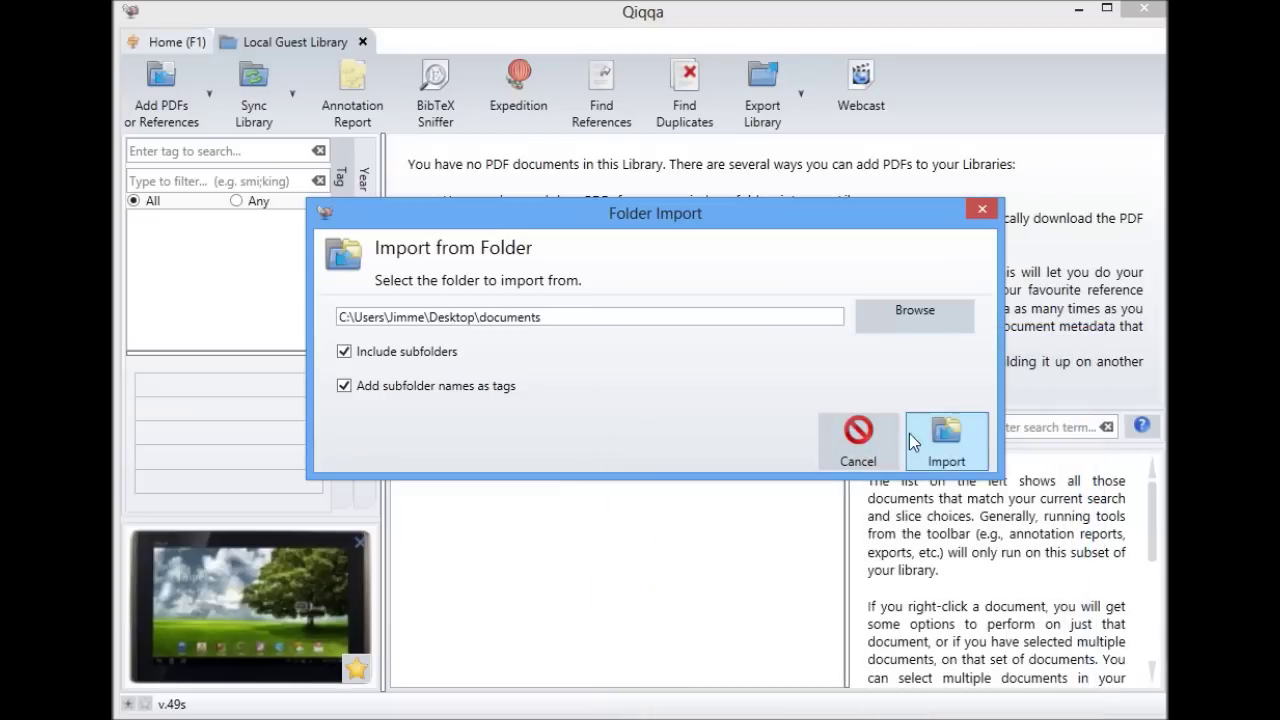
left_click(940, 440)
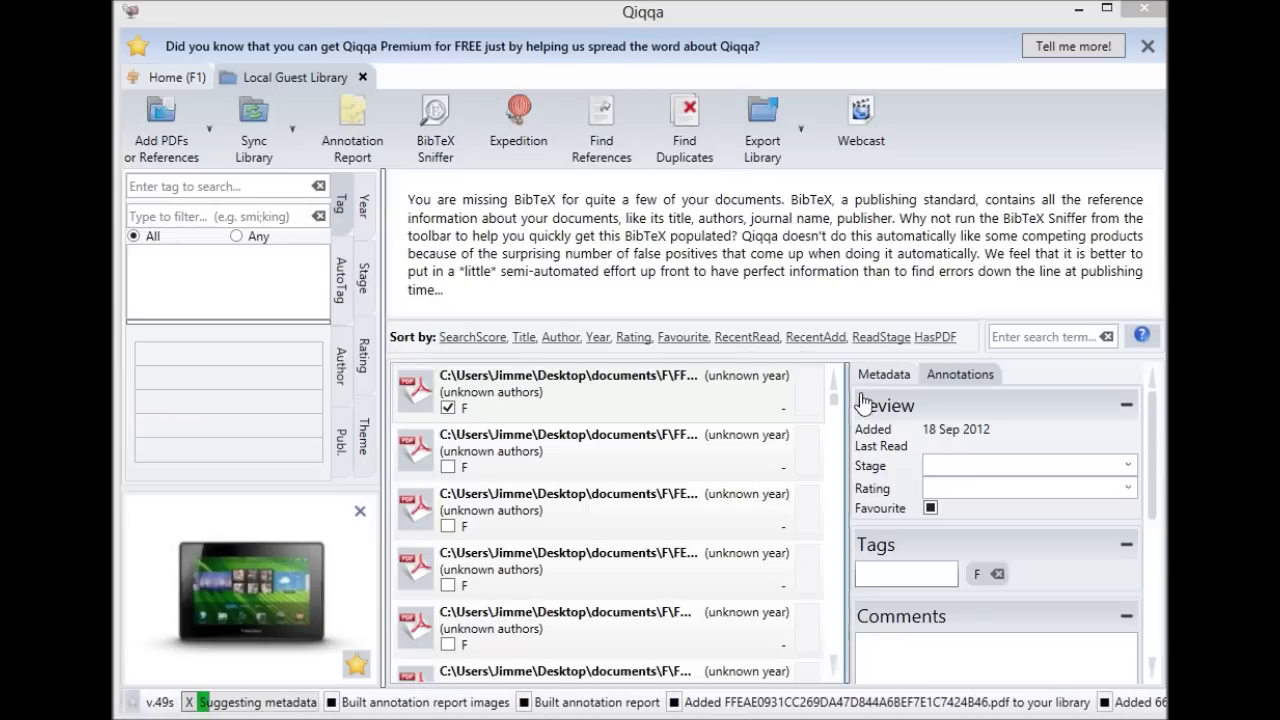
Look through the imported documents in the library list for their detected titles, authors and years.
left_click_drag(835, 400, 838, 624)
scroll(838, 624, "down", 10)
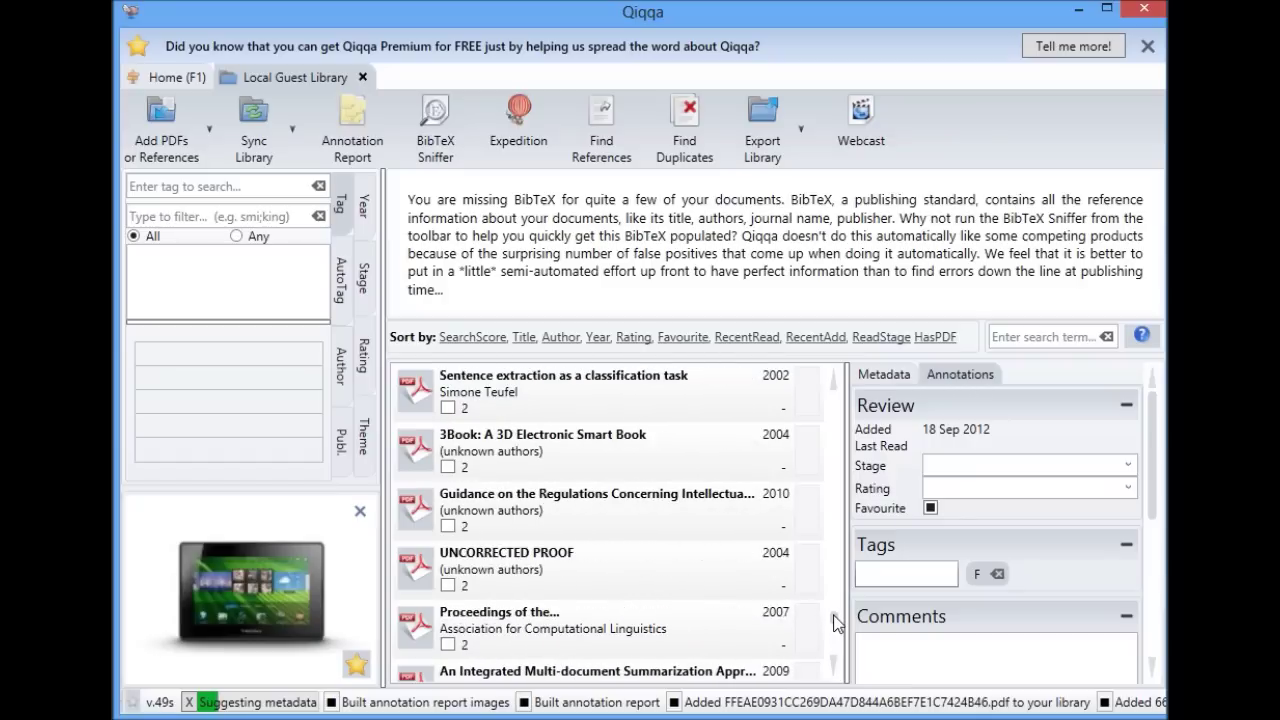
left_click_drag(838, 622, 852, 554)
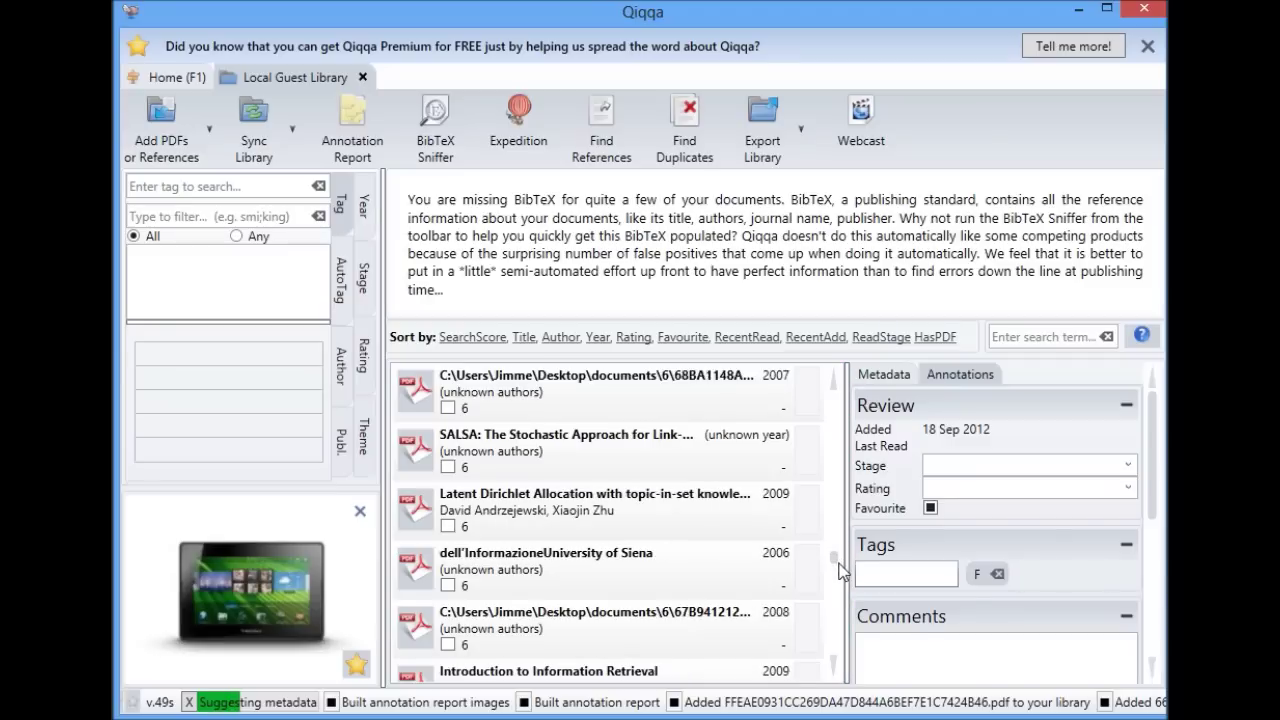
left_click(838, 527)
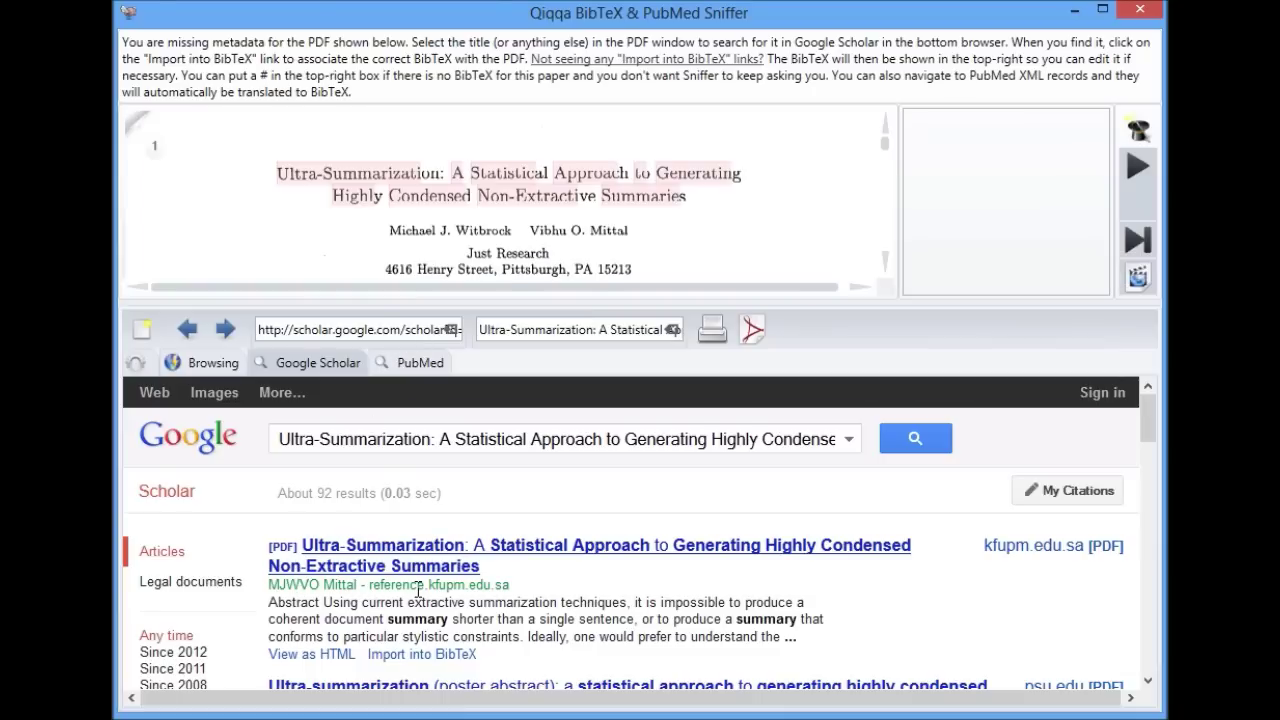
Refine the Ultra-Summarization paper's Scholar search with its title and first author, and import the BibTeX of the matching 1999 poster abstract.
scroll(1078, 628, "down", 5)
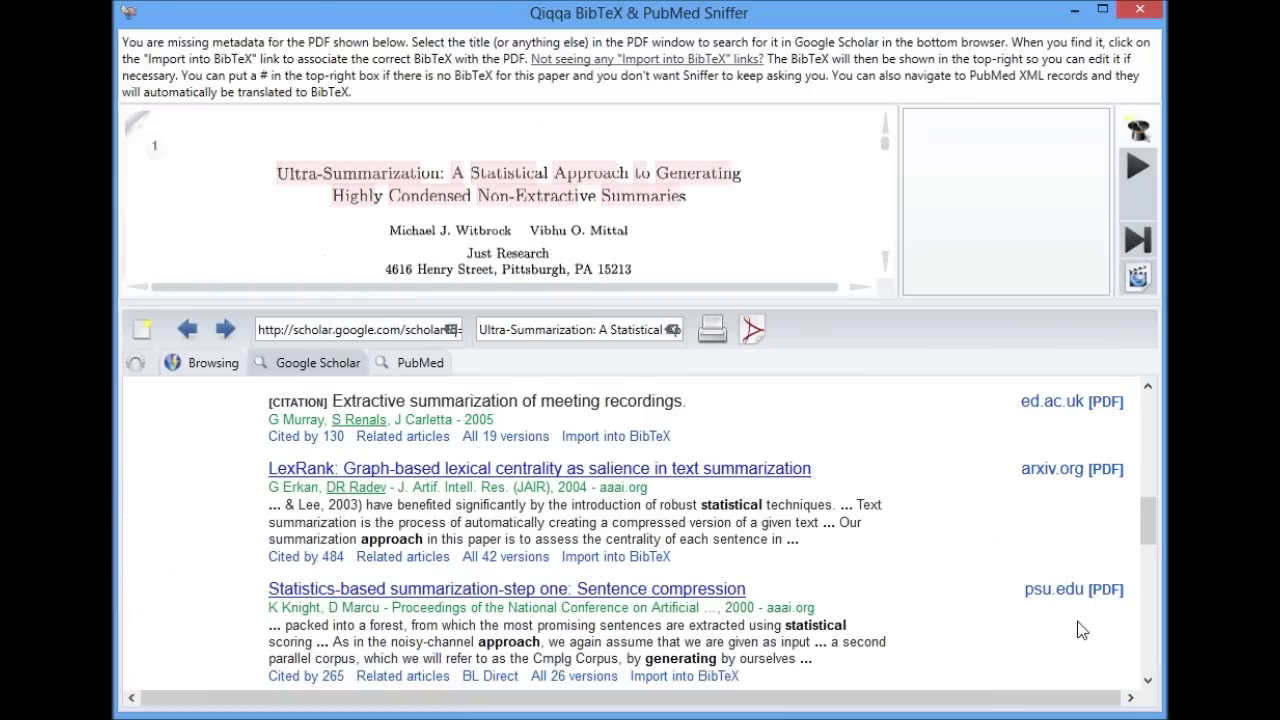
left_click_drag(278, 172, 491, 232)
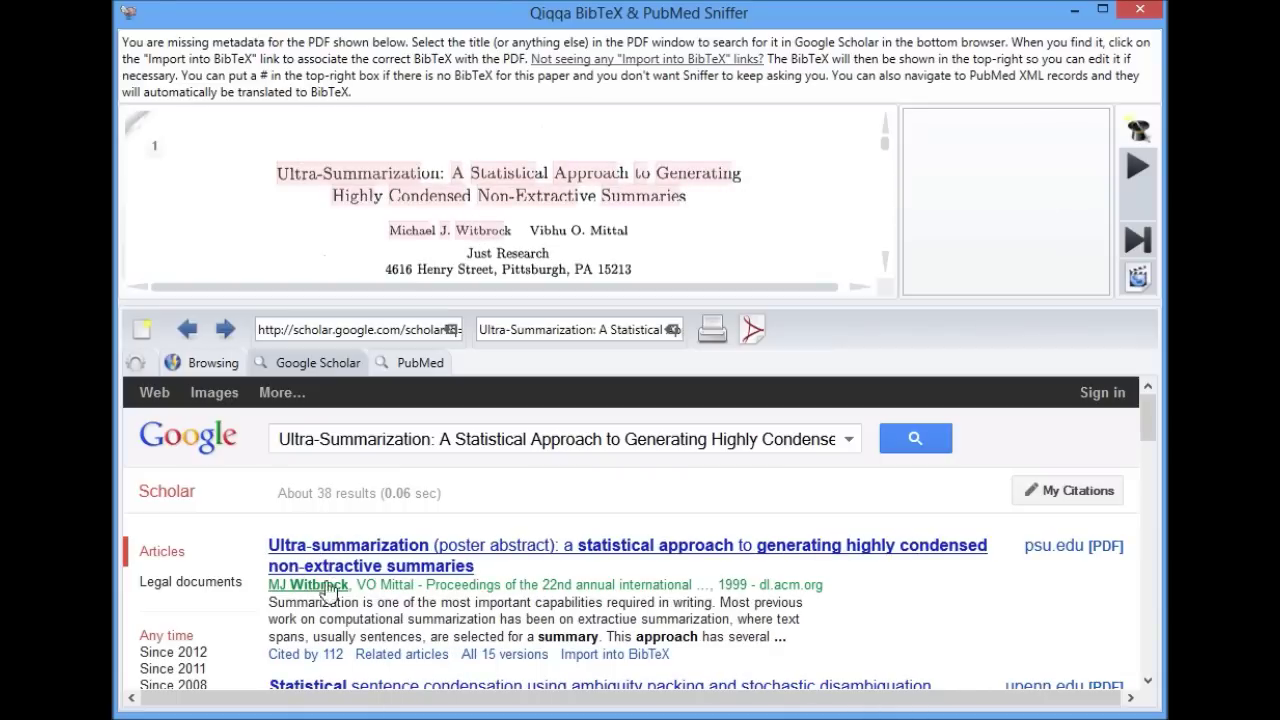
left_click(588, 656)
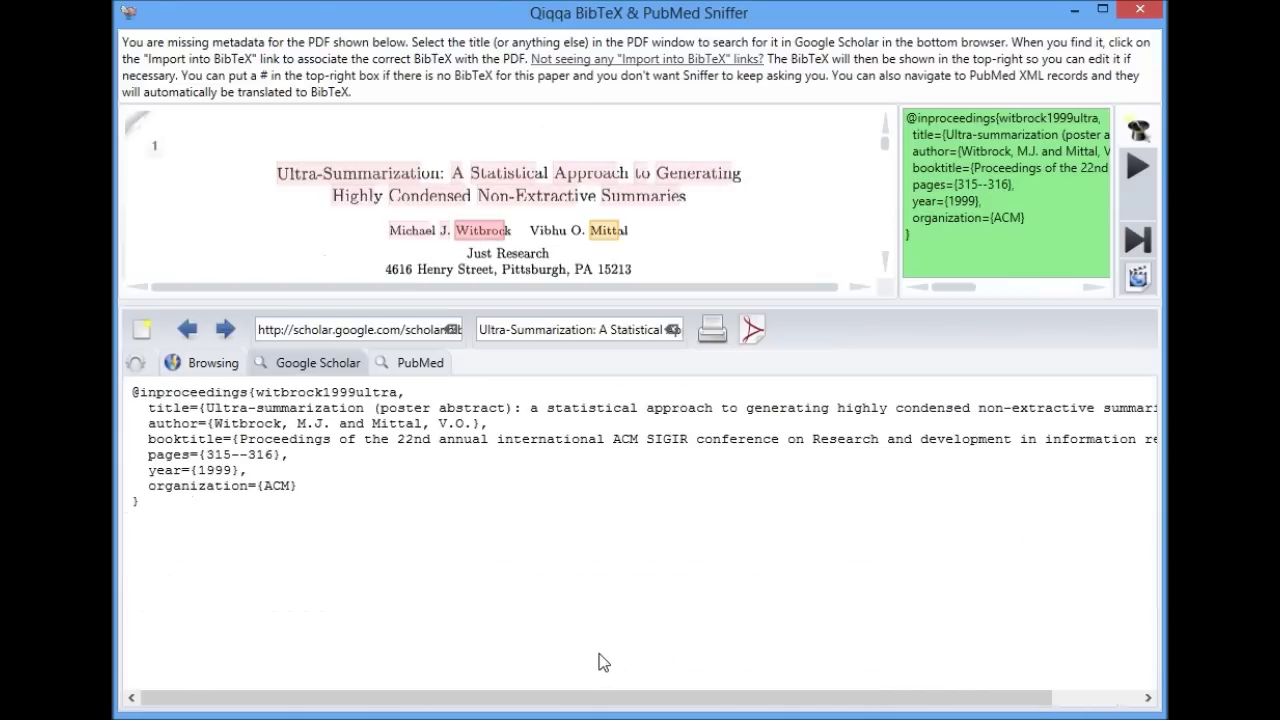
double_click(982, 150)
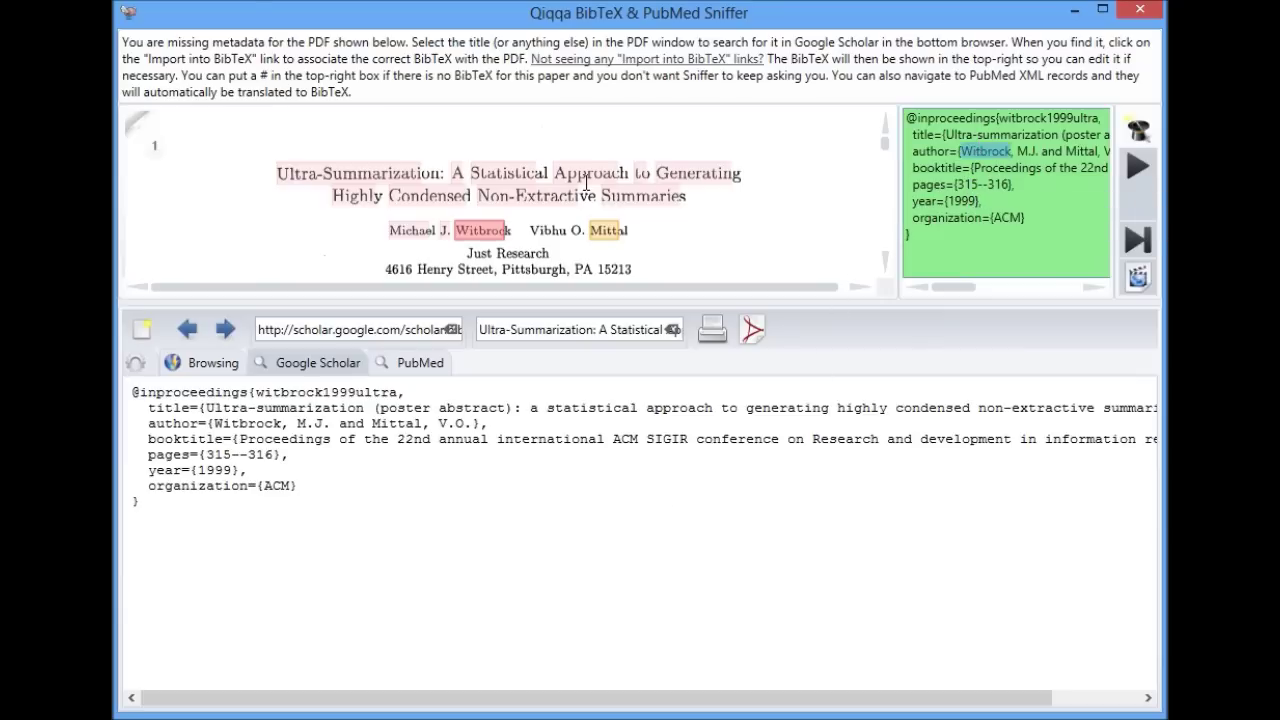
Advance to the next PDF and import the BibTeX for "Algorithms for non-negative matrix factorization" from its Scholar result.
left_click(1137, 170)
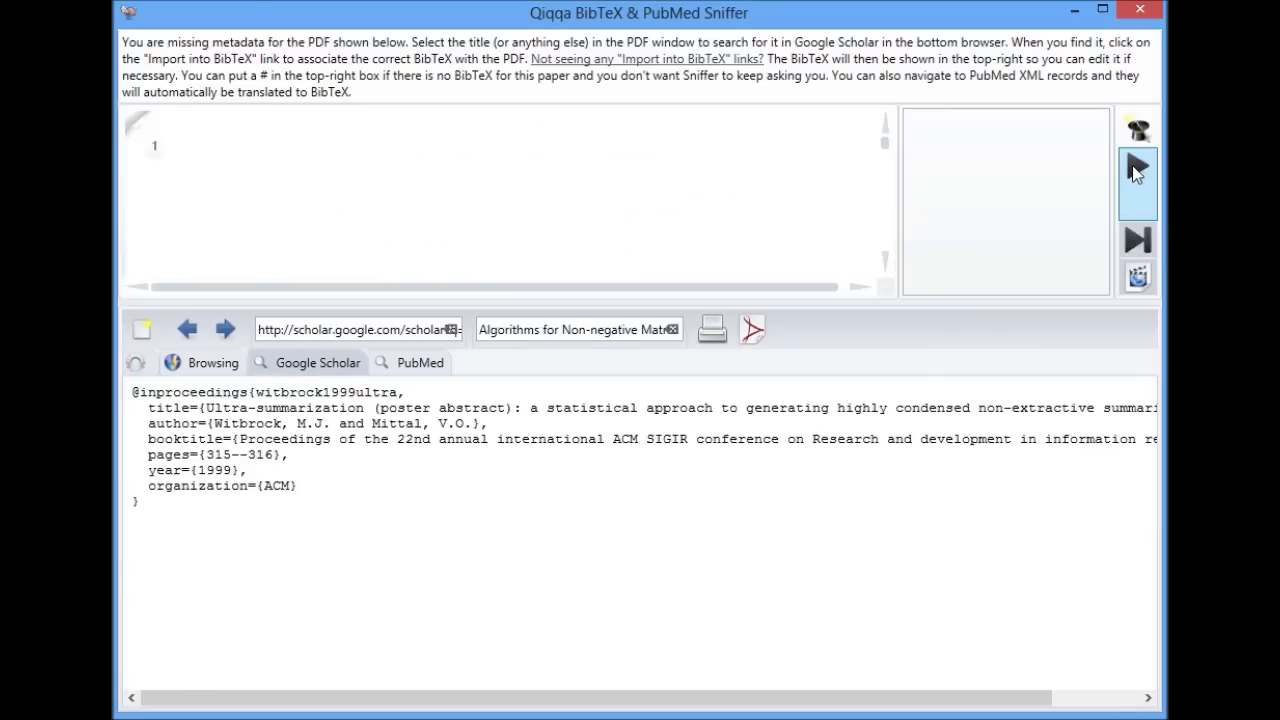
scroll(466, 251, "down", 2)
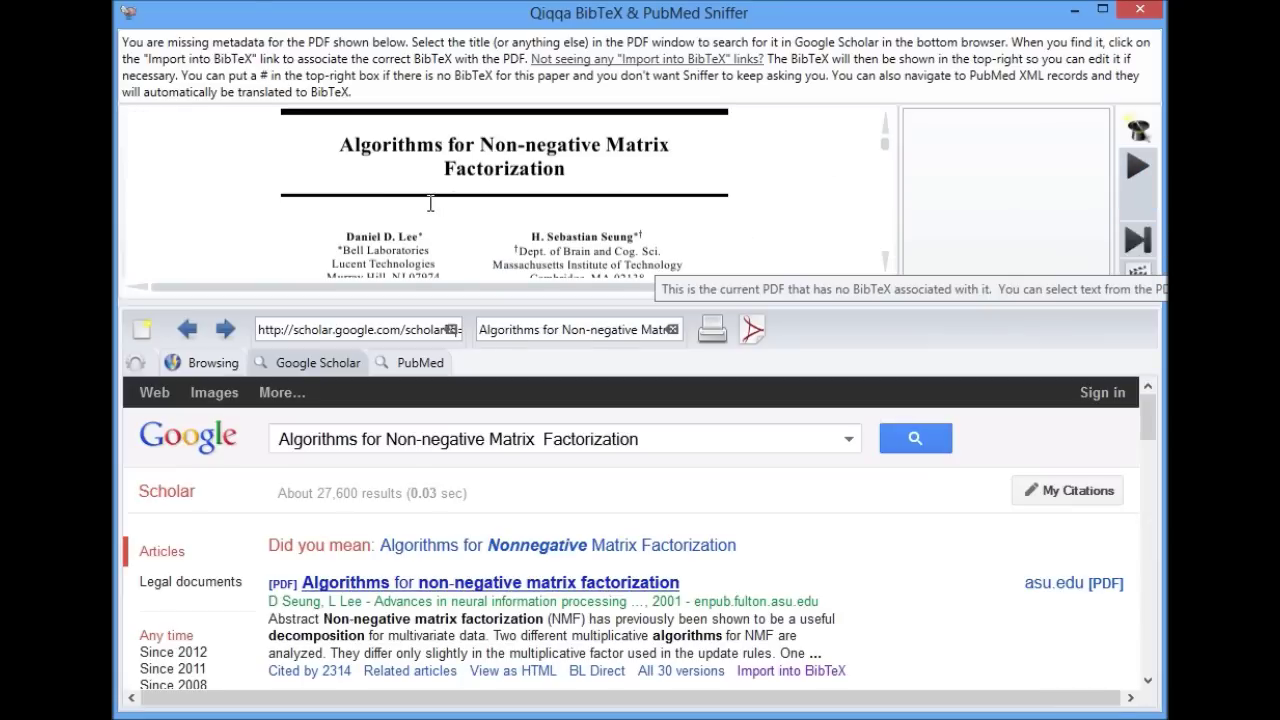
left_click(817, 676)
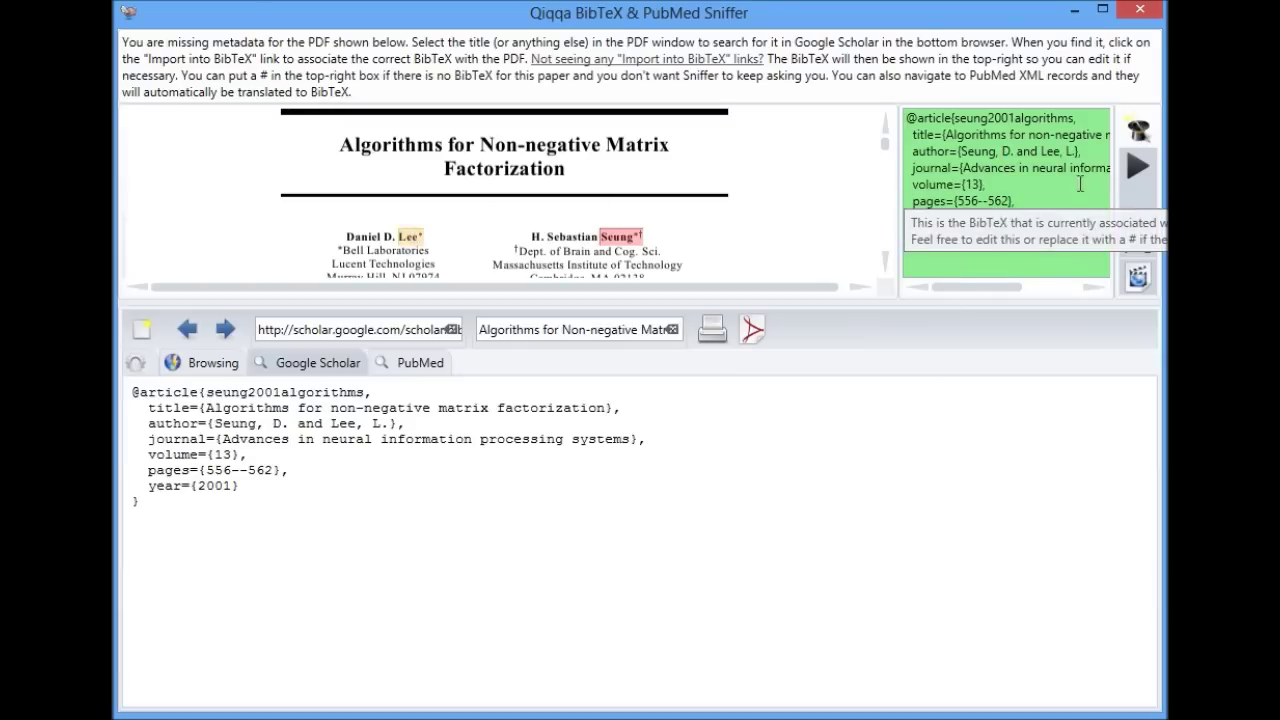
Advance to the next PDF and import the BibTeX for "Topic segmentation using weighted lexical links (WLL)" from Scholar.
left_click(1133, 176)
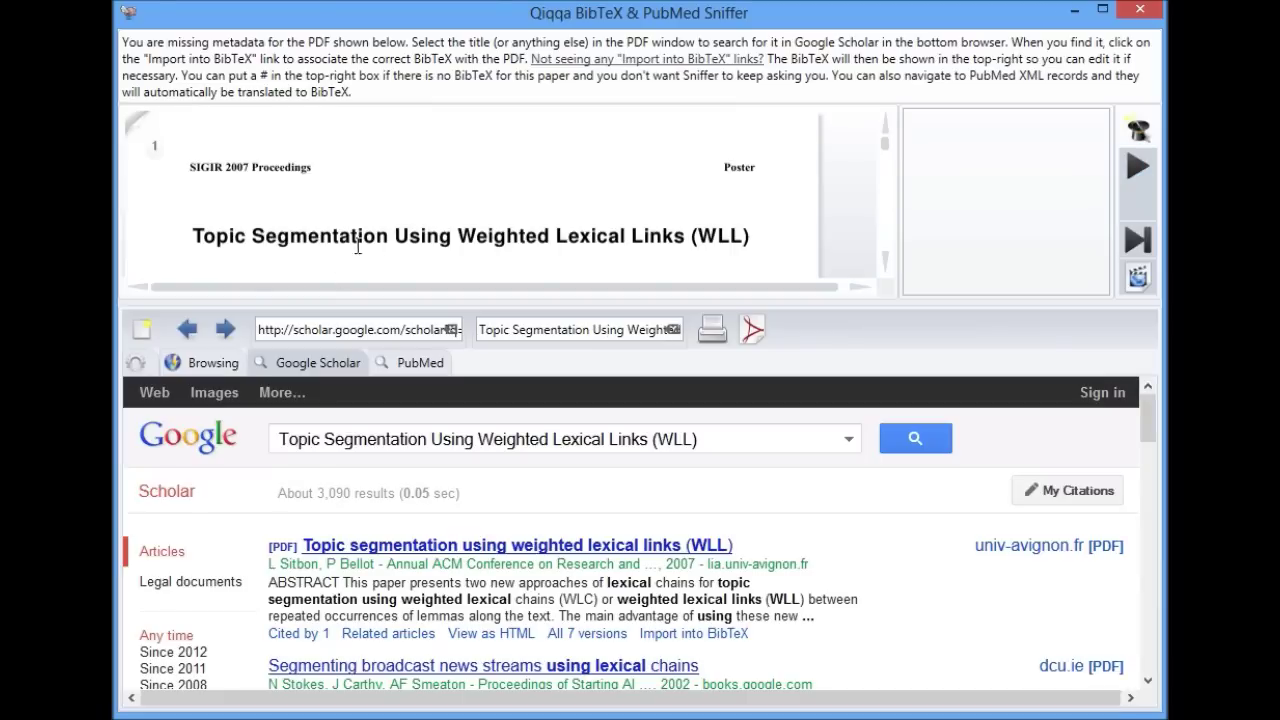
scroll(357, 246, "down", 2)
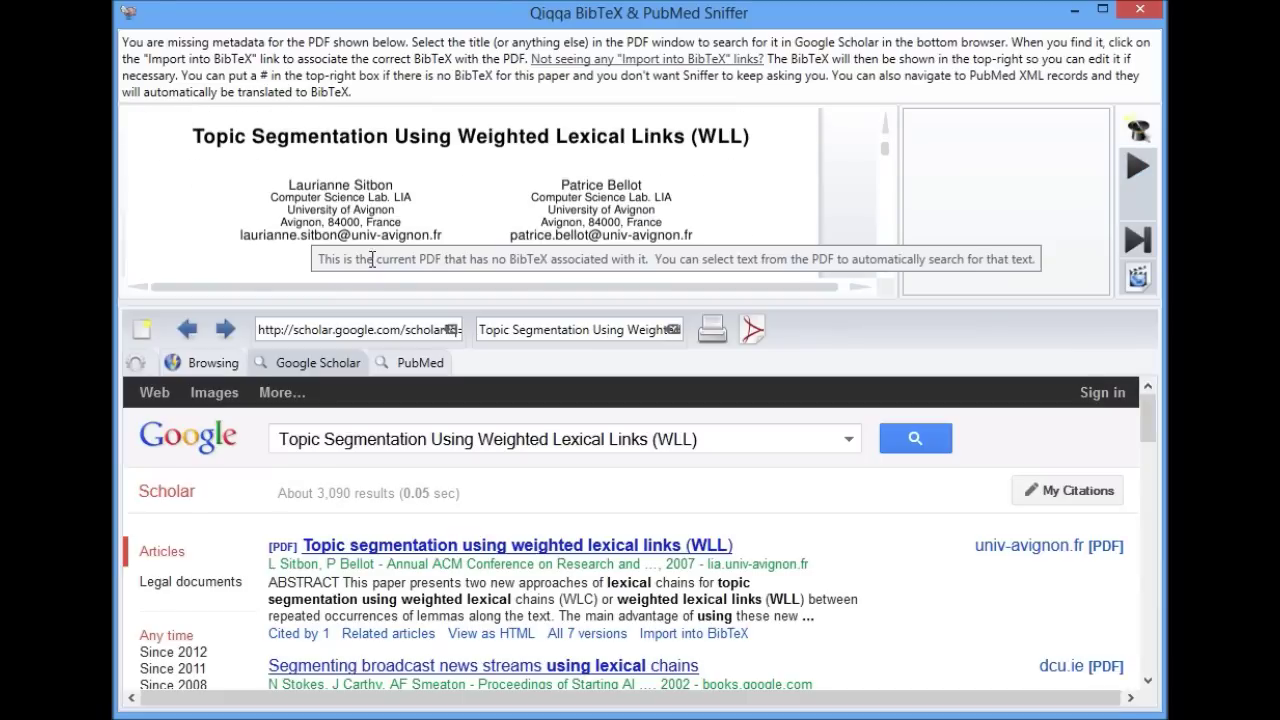
left_click(660, 633)
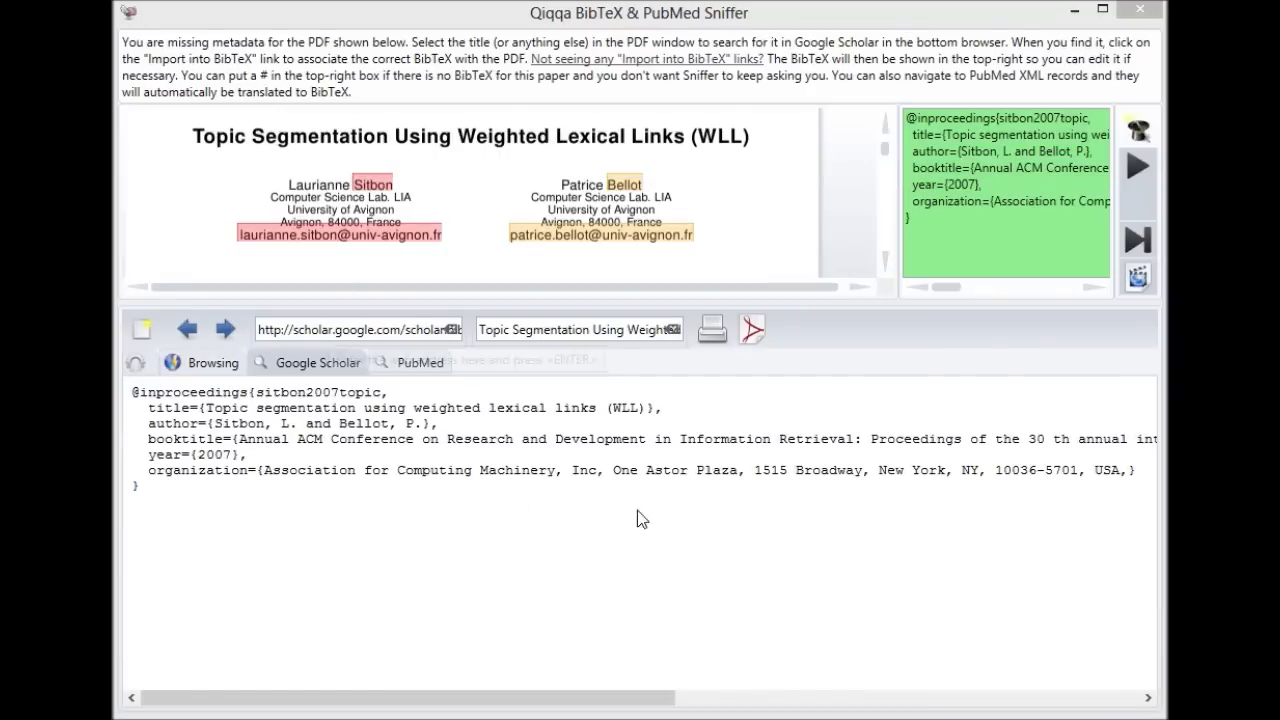
Turn on the sniffer's automatic BibTeX wizard and advance to the next PDF.
left_click(1140, 130)
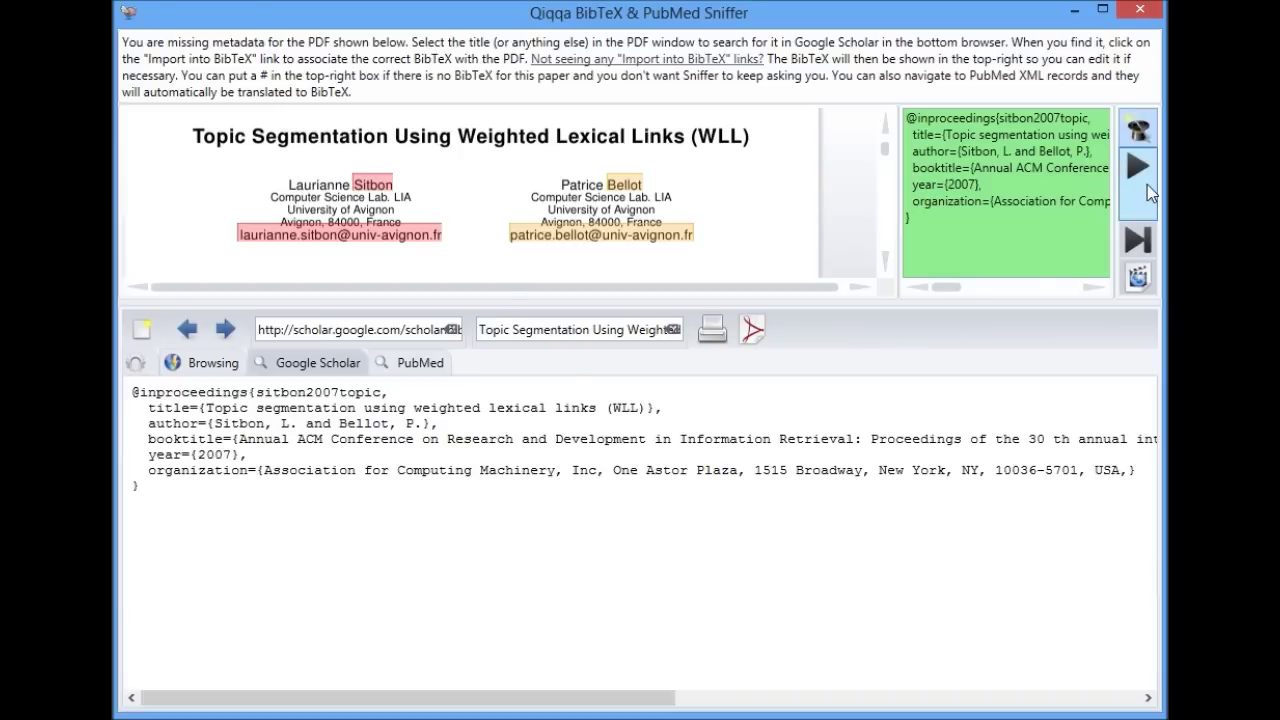
left_click(1147, 184)
left_click(1147, 184)
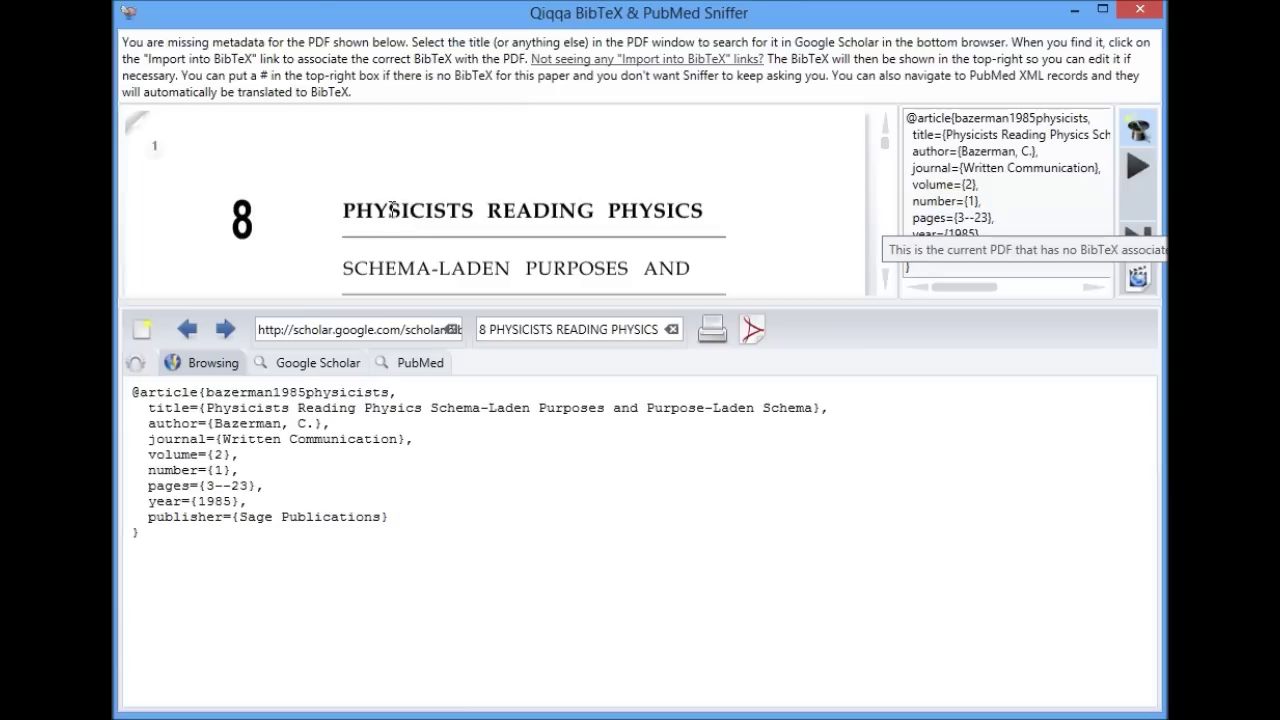
Compare the "Physicists Reading Physics" PDF with the BibTeX record found for it.
scroll(537, 229, "down", 1)
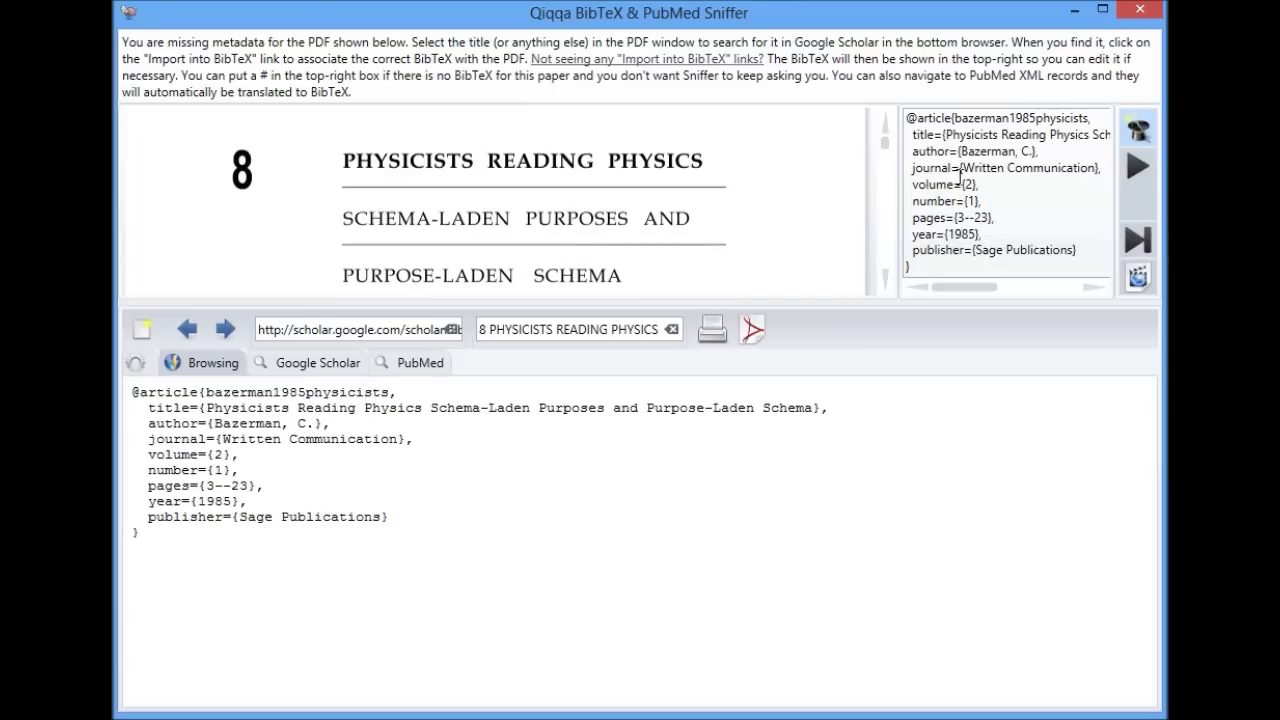
scroll(601, 242, "down", 5)
scroll(601, 213, "down", 3)
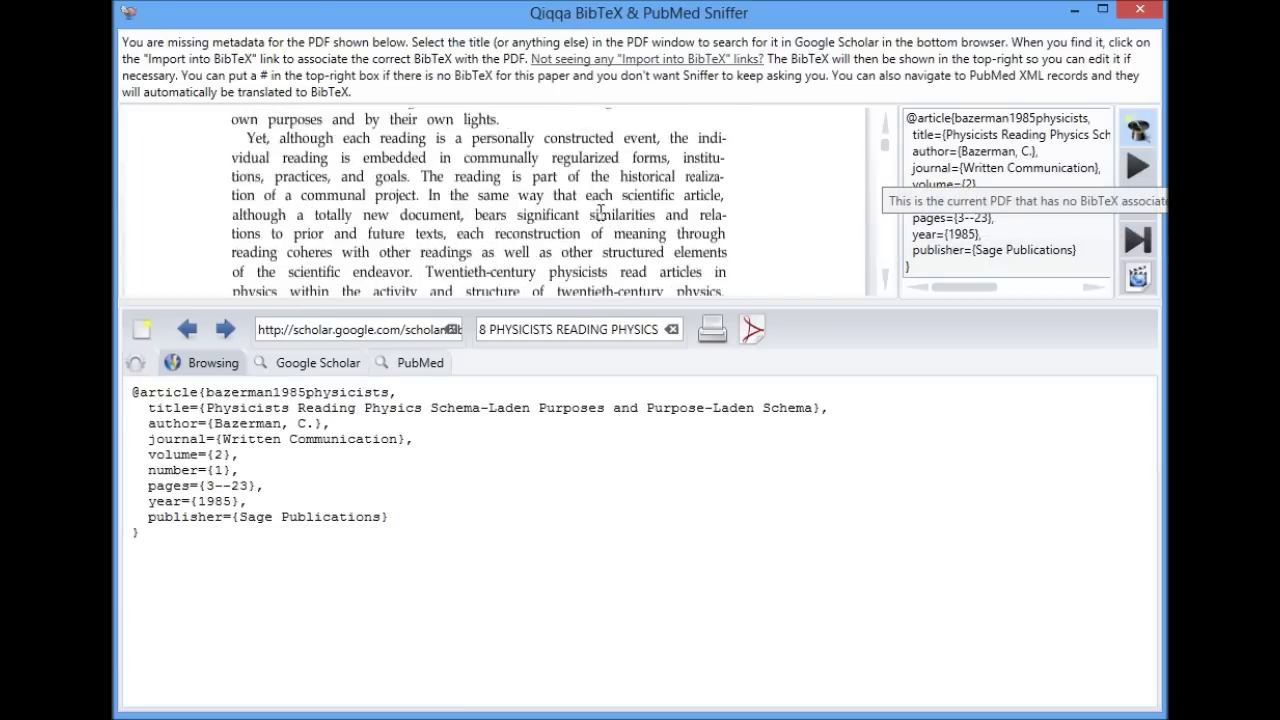
scroll(600, 212, "up", 8)
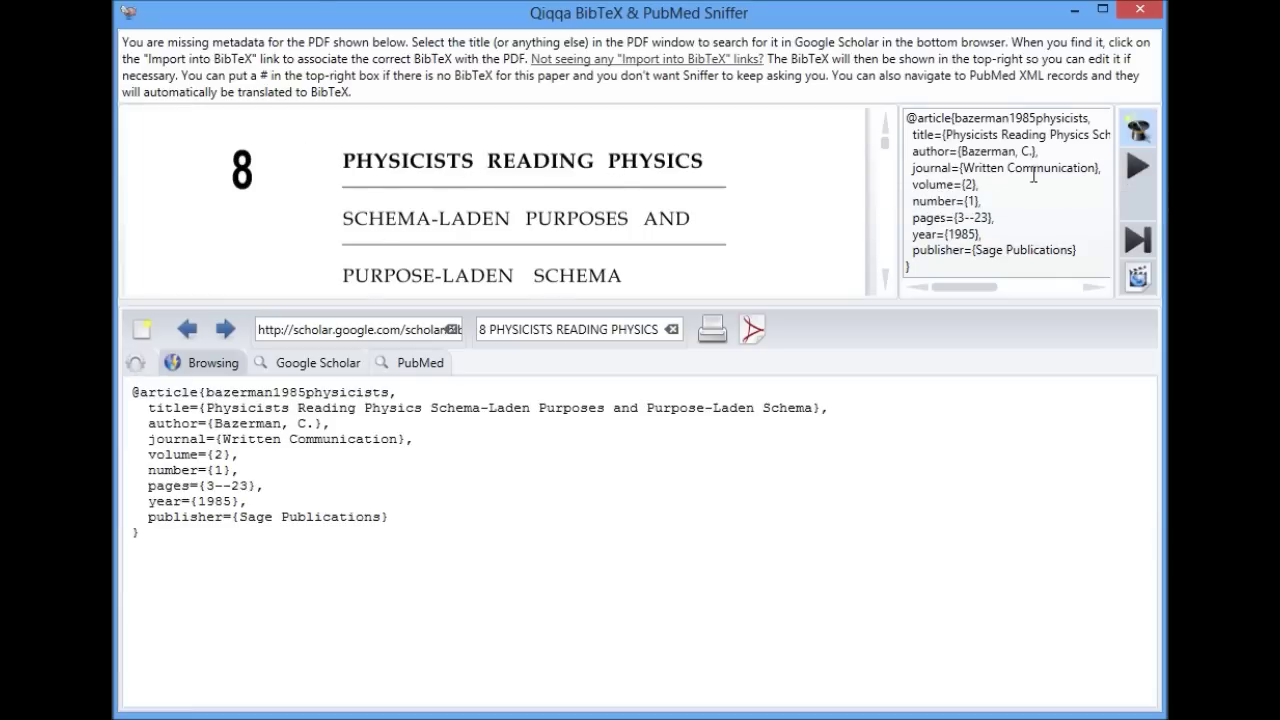
Advance to the University of Surrey TREC 8 paper and search Scholar for its "Weirdness Indexing for Logical Document Extrapolation and Retrieval" title.
left_click(1148, 162)
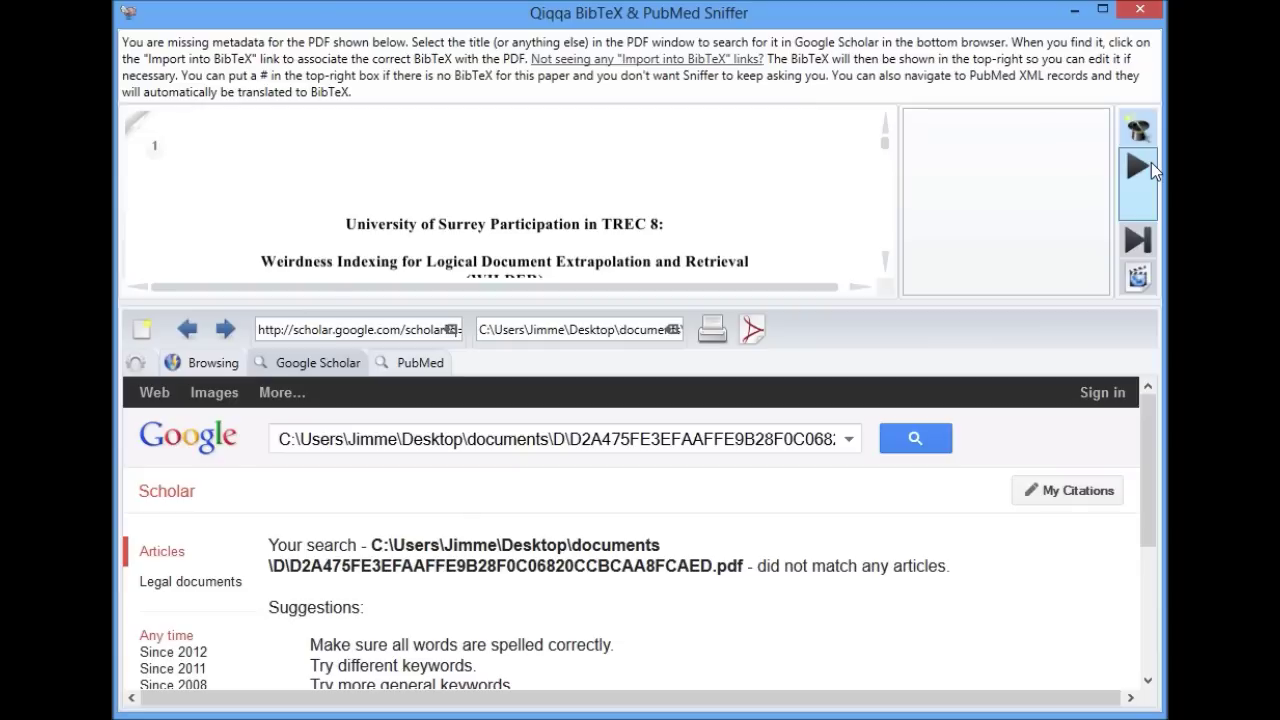
scroll(503, 258, "down", 1)
scroll(620, 220, "down", 5)
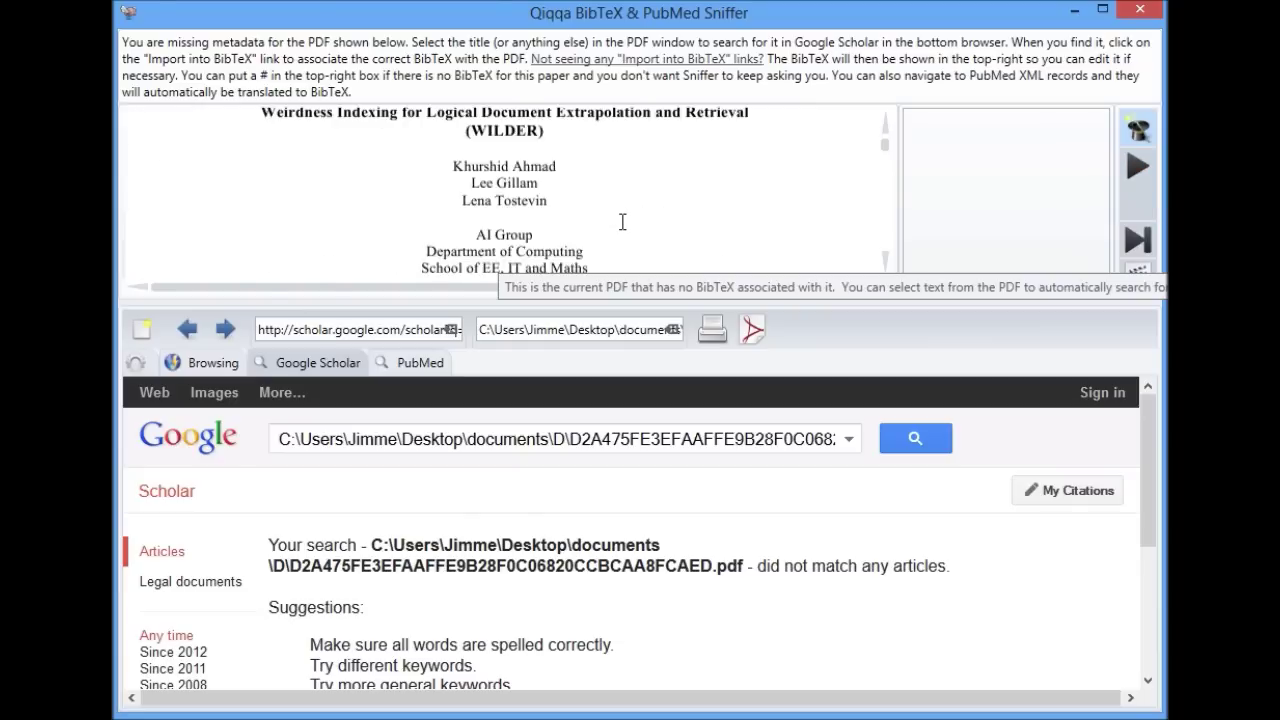
scroll(622, 223, "up", 4)
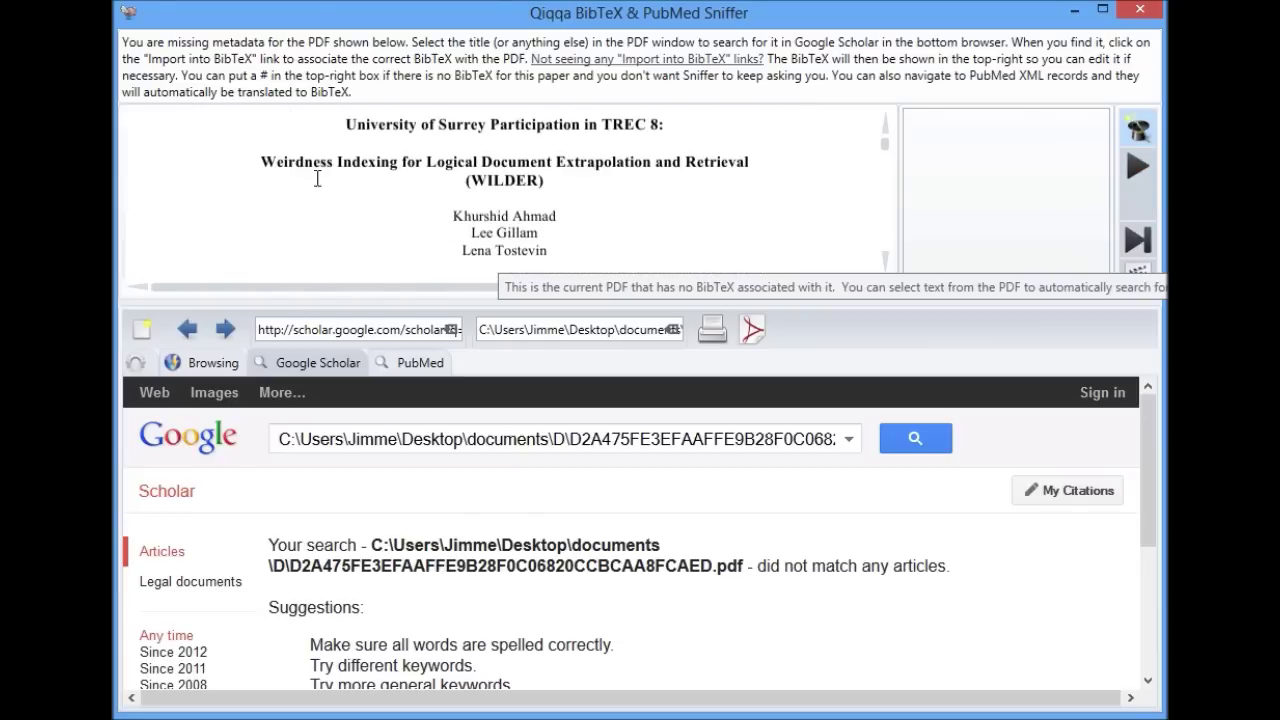
left_click_drag(265, 170, 698, 161)
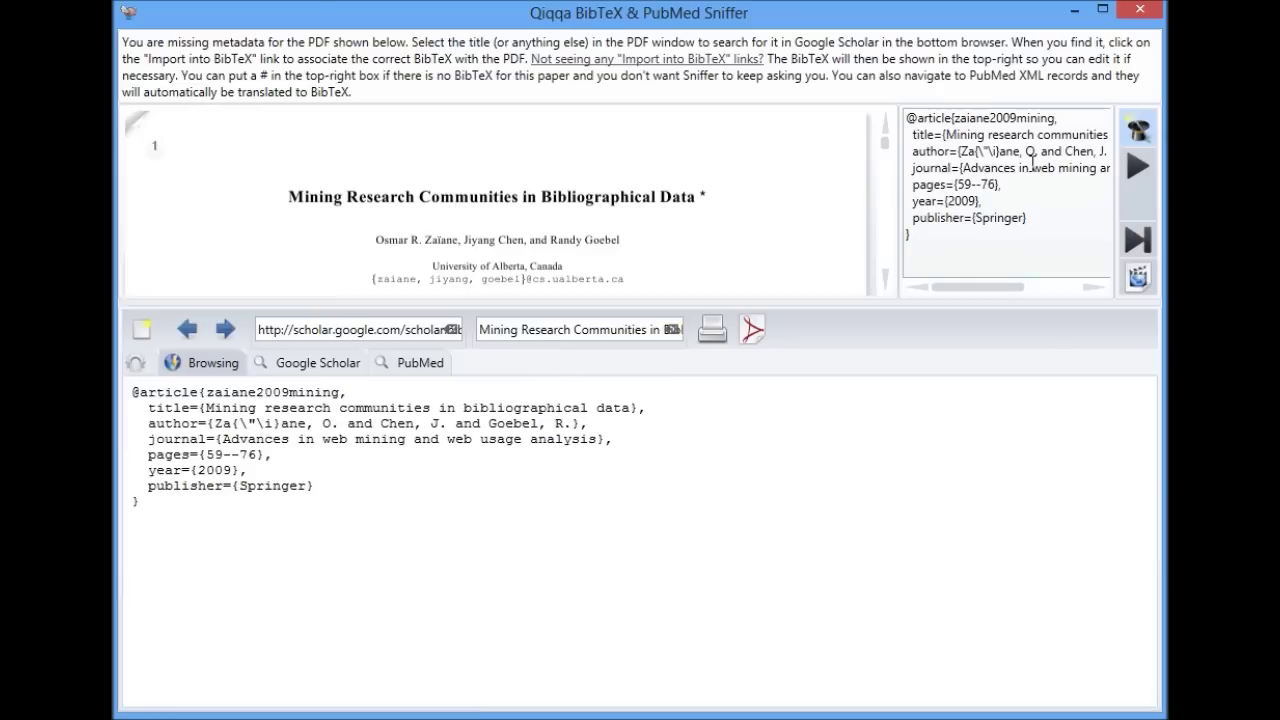
Advance past "Mining Research Communities in Bibliographical Data", skip the mismatched "Algorithms II Cribs for supervisors" document and move past the BMC Bioinformatics article.
left_click(1138, 167)
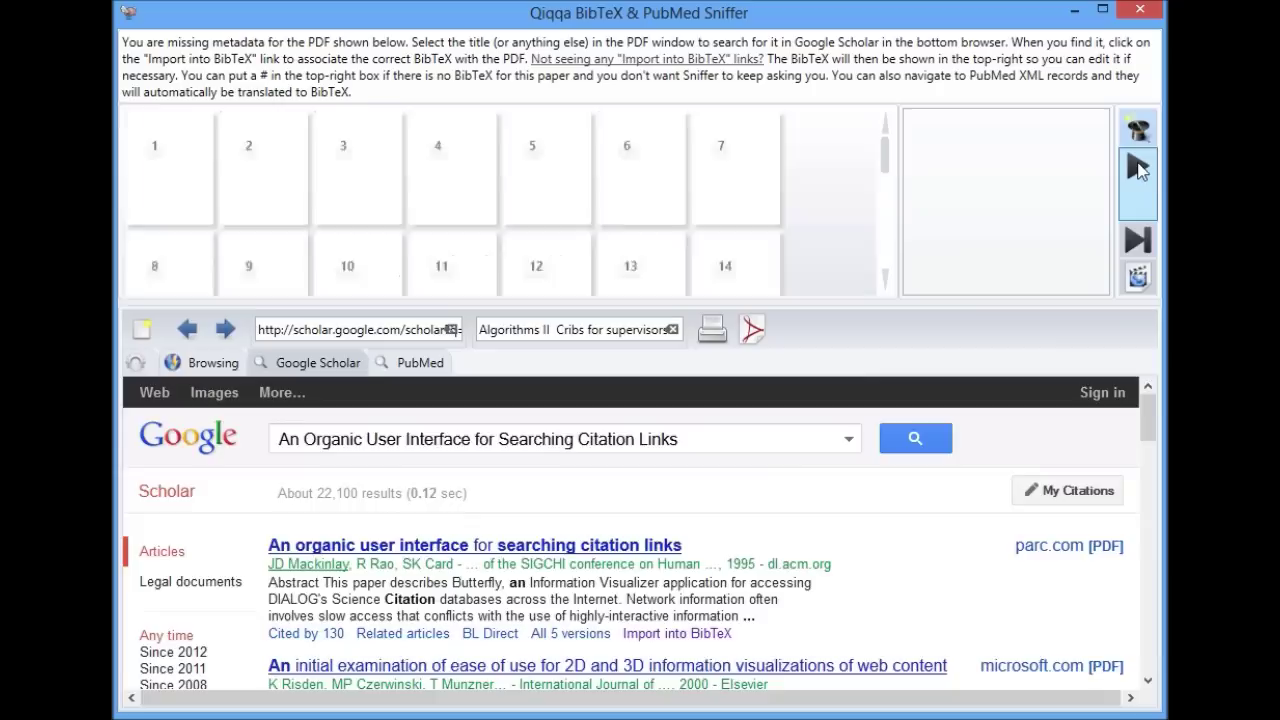
left_click(1138, 167)
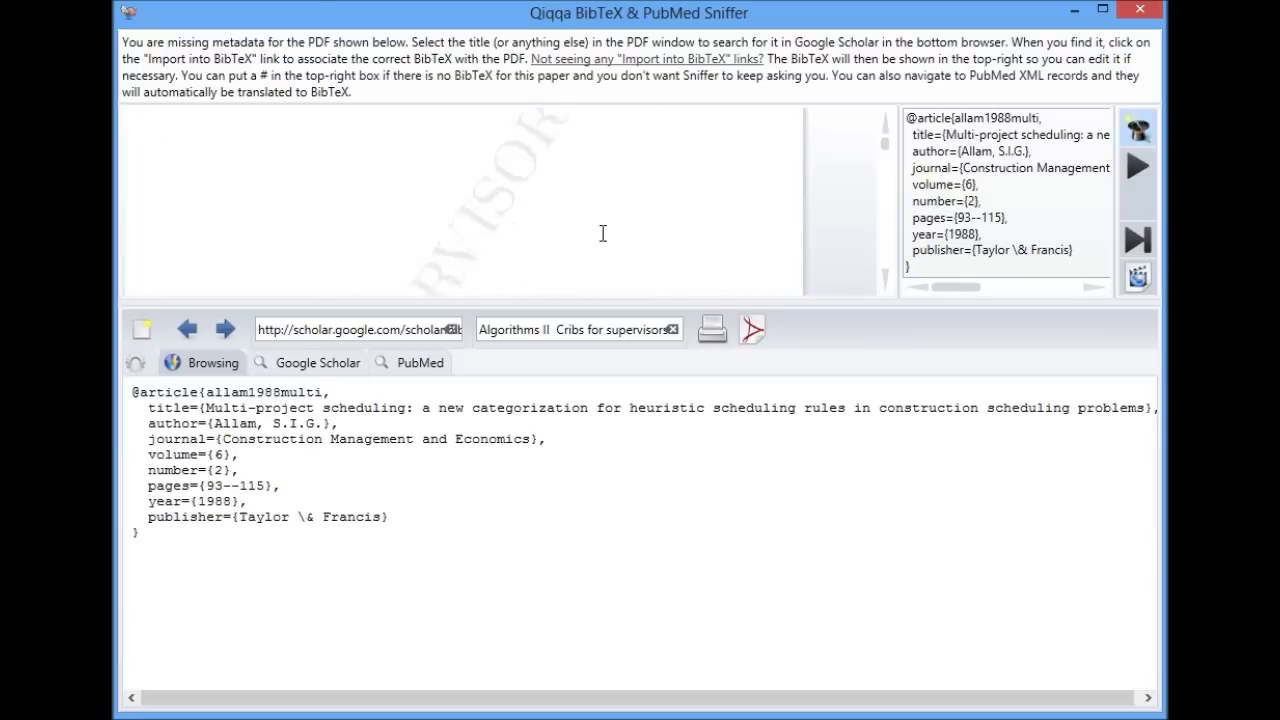
left_click(1137, 240)
left_click(866, 583)
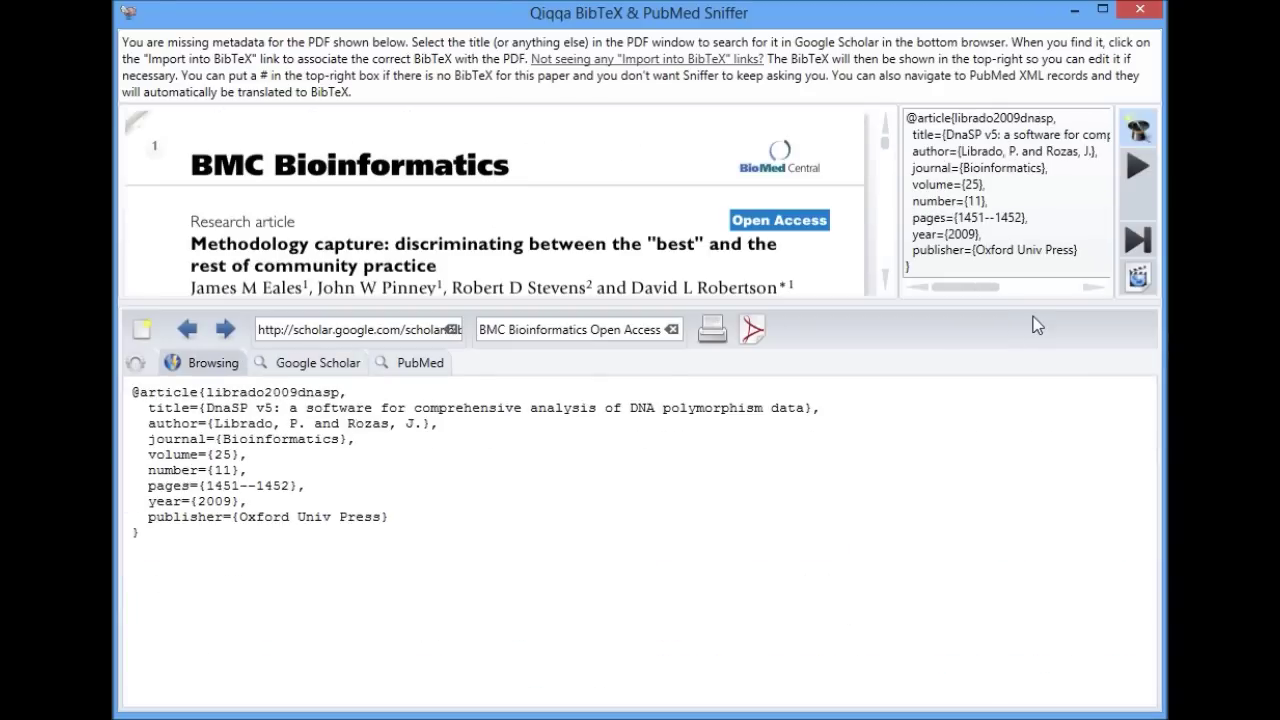
left_click(1145, 195)
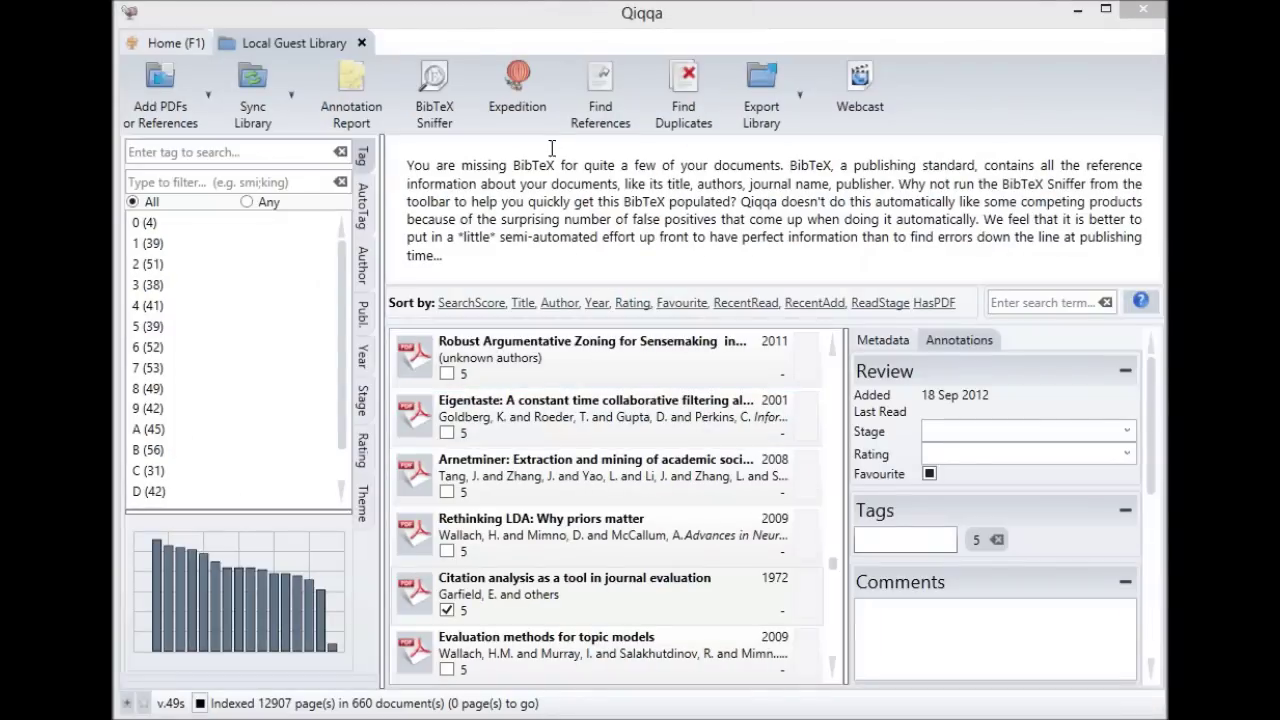
Find the cross-references across the library and open the 2009 paper "Detecting topic evolution in scientific literature".
left_click(610, 108)
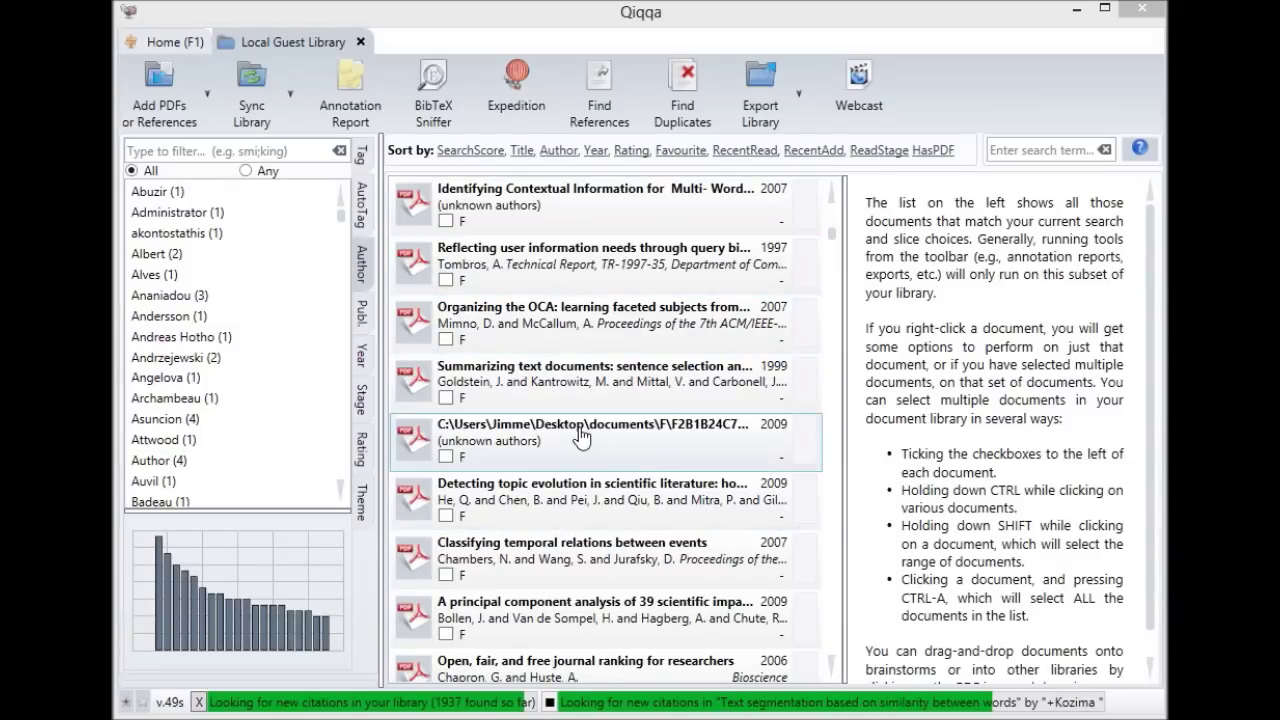
left_click(578, 498)
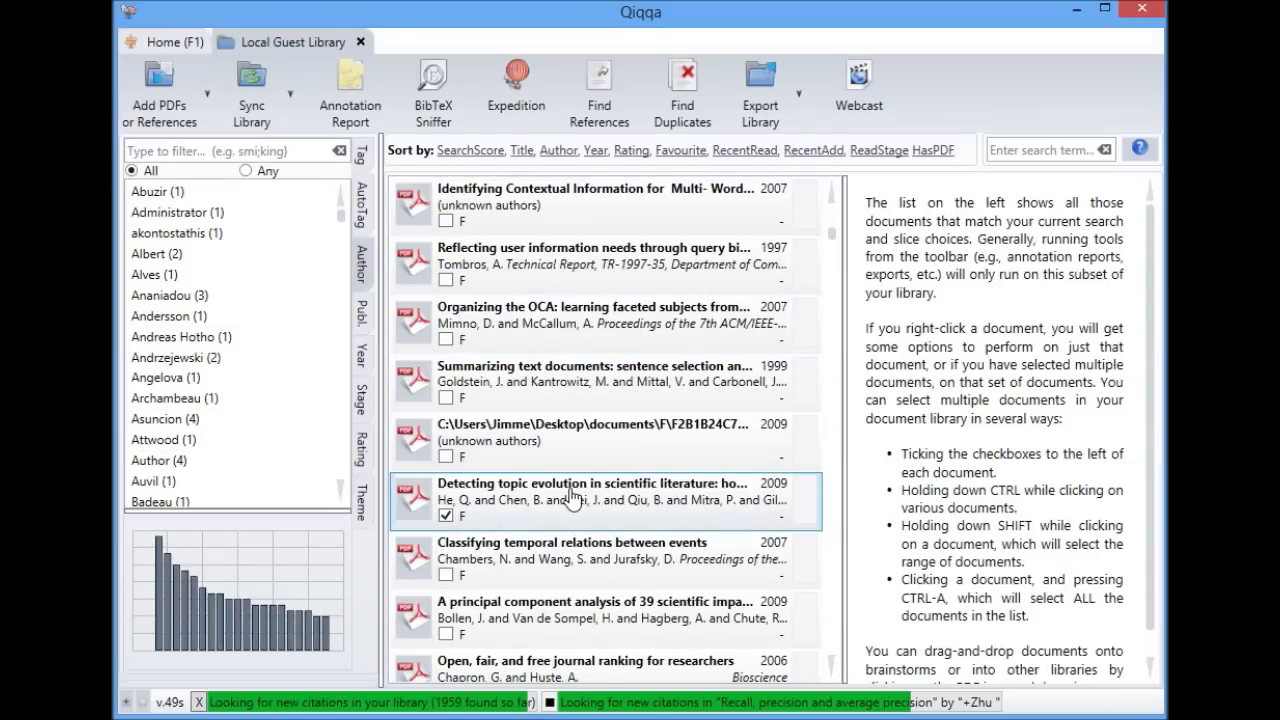
double_click(572, 497)
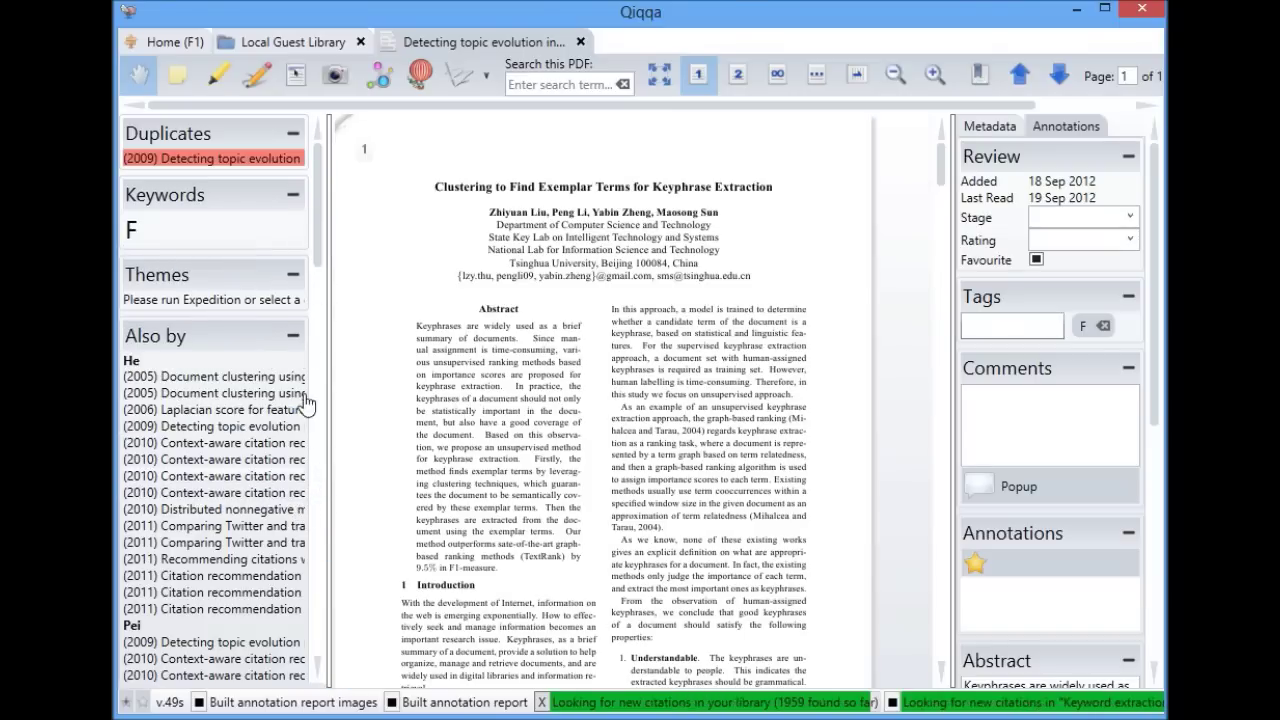
Review the paper's related documents by the same authors and its outbound and inbound citations, closing the paper when done.
scroll(328, 230, "down", 4)
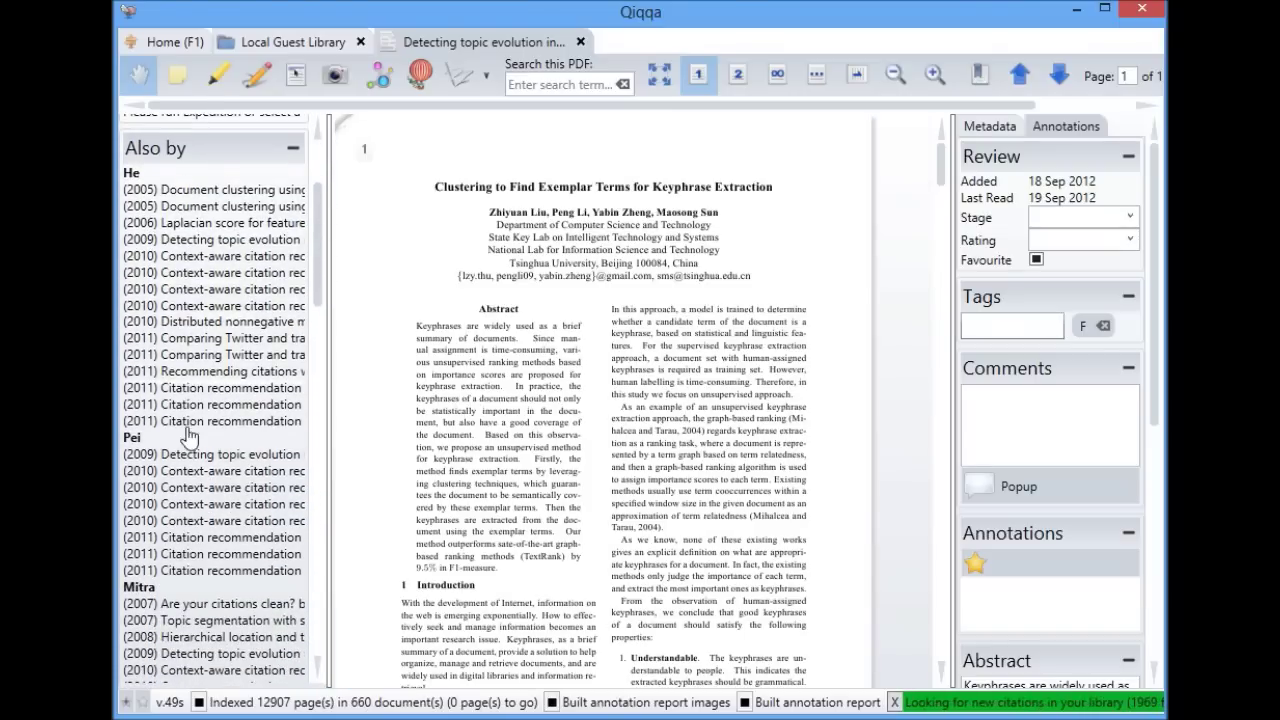
scroll(331, 447, "down", 15)
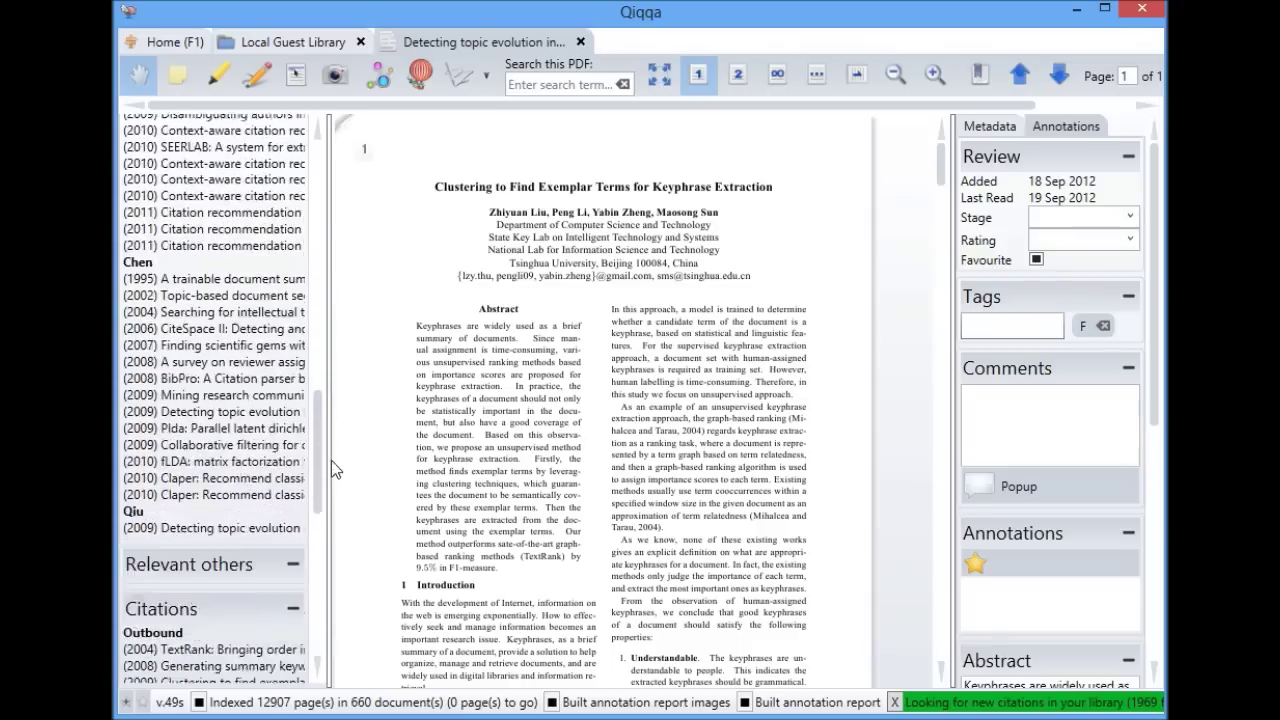
scroll(330, 510, "down", 1)
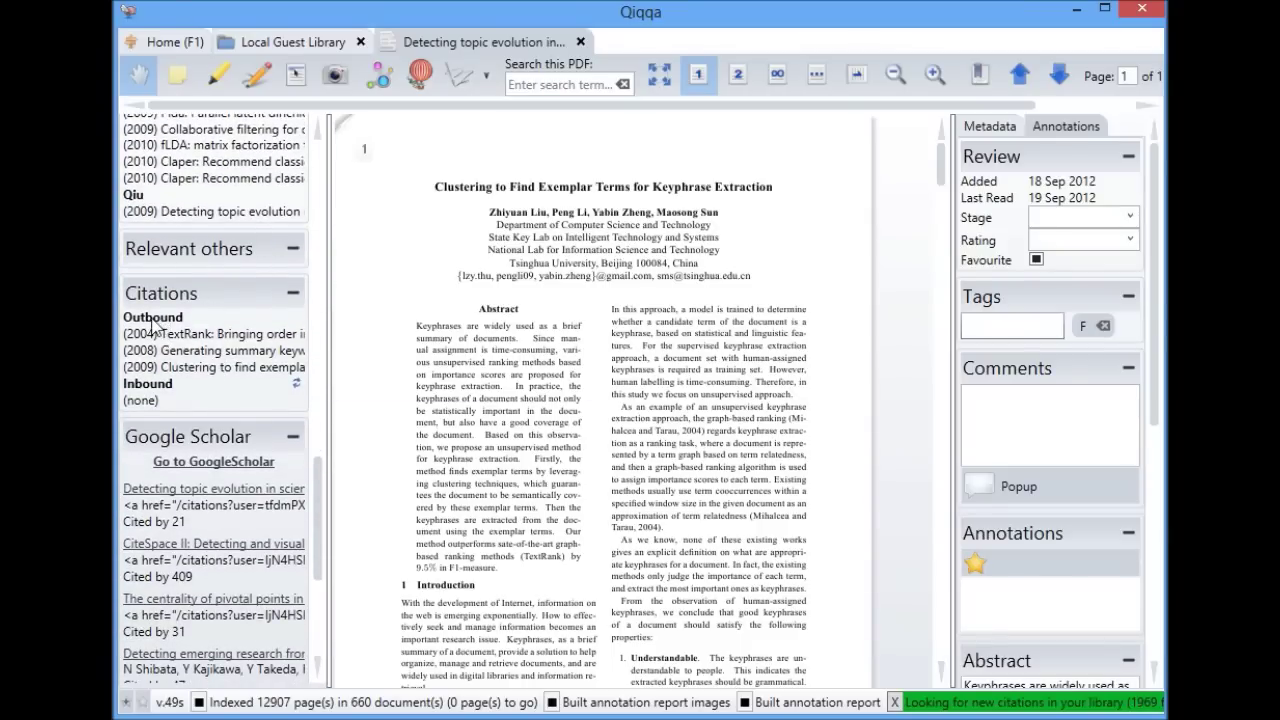
mouse_move(155, 331)
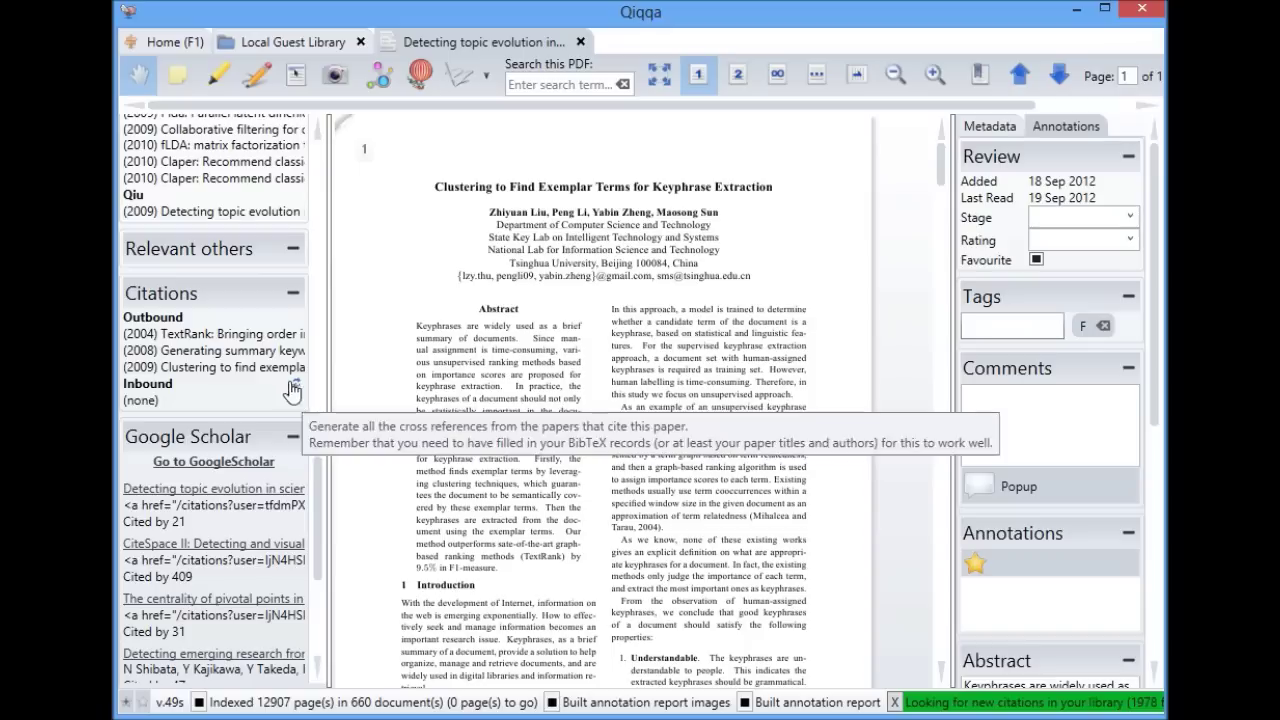
left_click(580, 41)
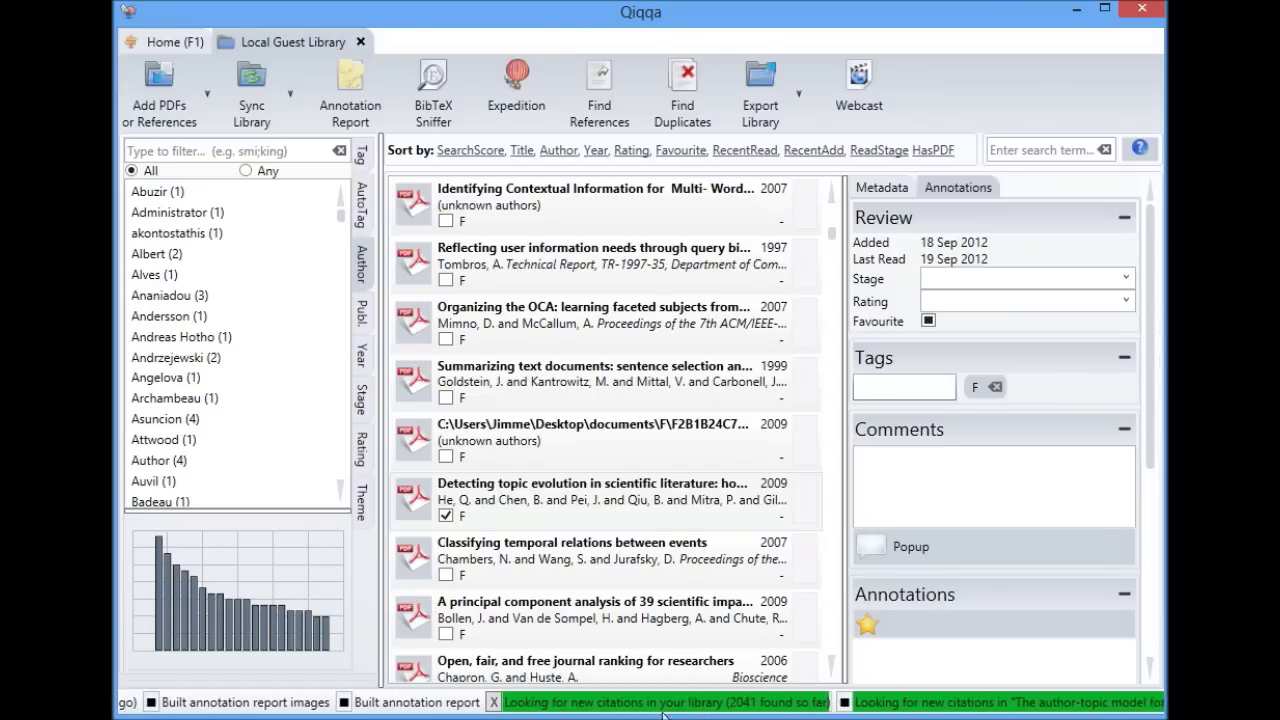
Generate the library's AutoTags and rate their quality positively.
left_click(363, 205)
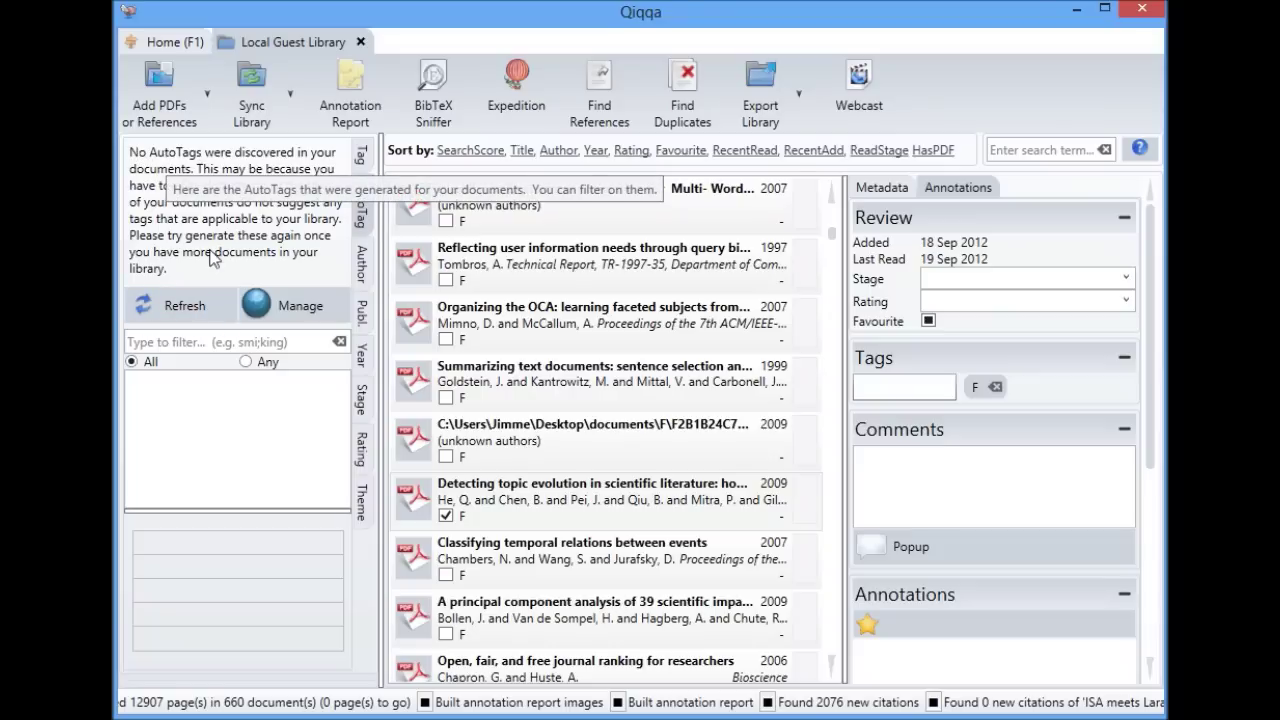
left_click(172, 312)
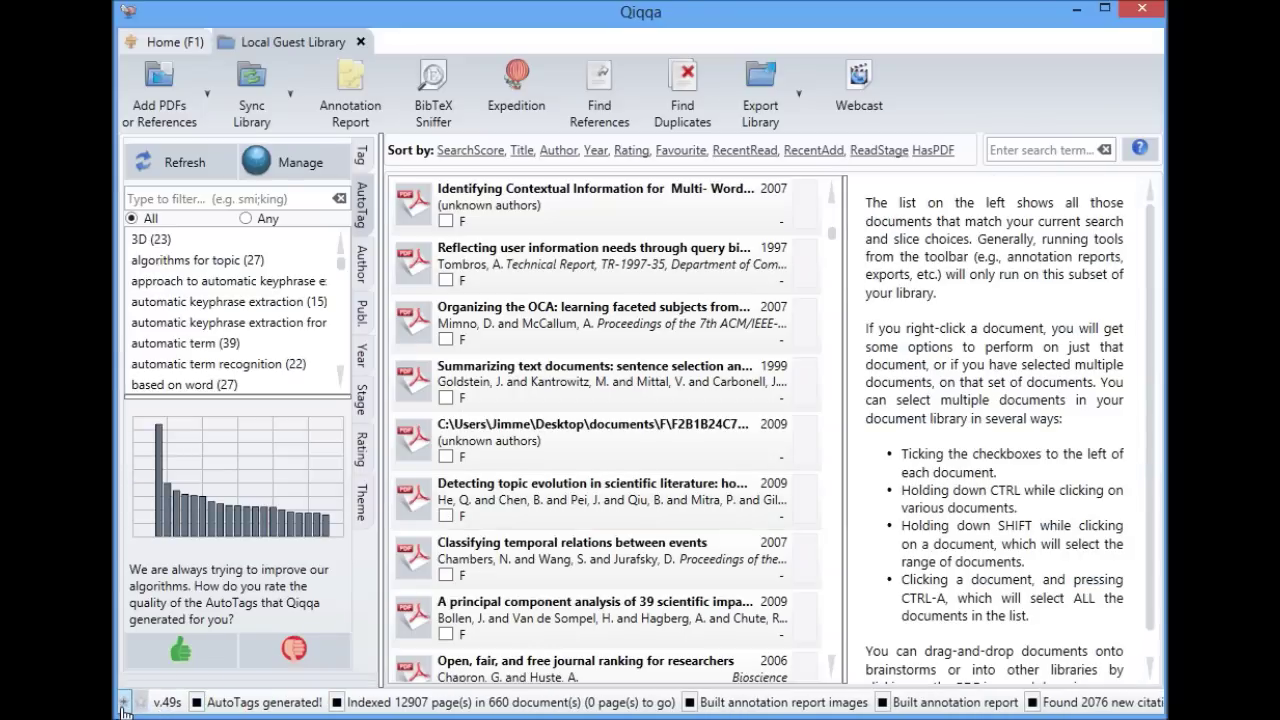
left_click(135, 651)
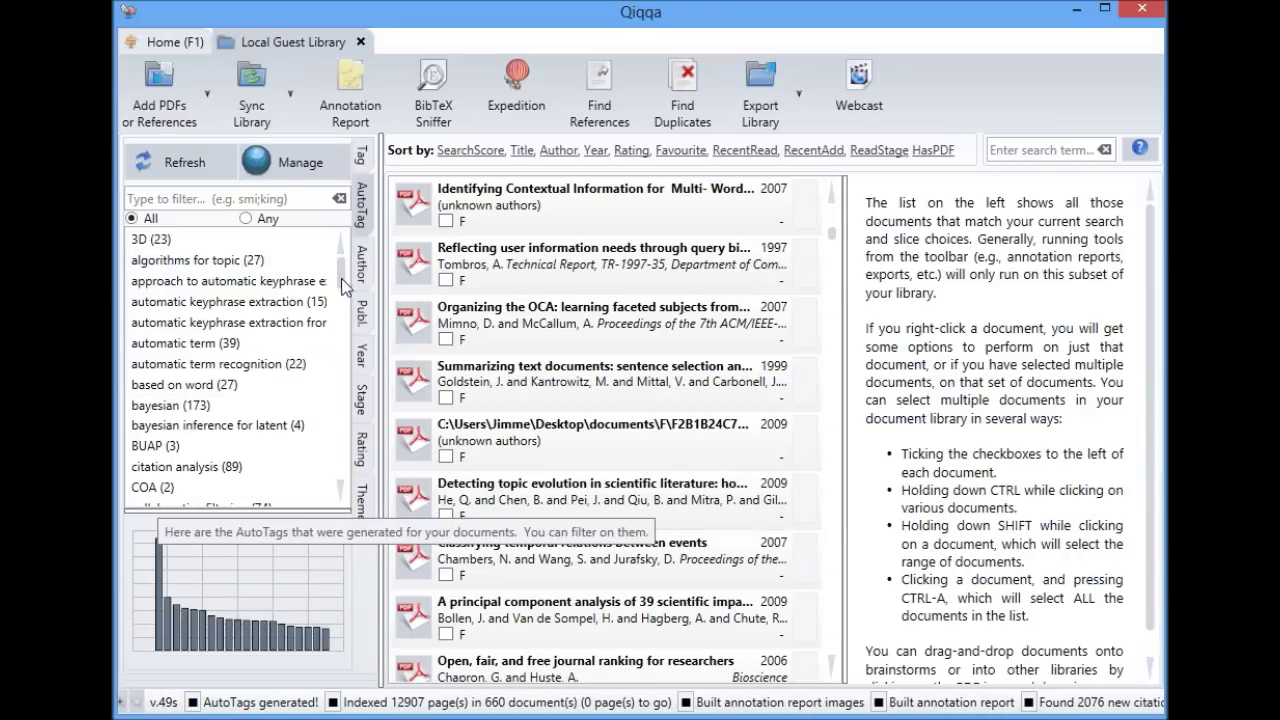
mouse_move(340, 276)
left_mouse_down()
mouse_move(359, 471)
mouse_move(334, 281)
mouse_move(338, 268)
mouse_move(350, 400)
mouse_move(347, 266)
left_mouse_up()
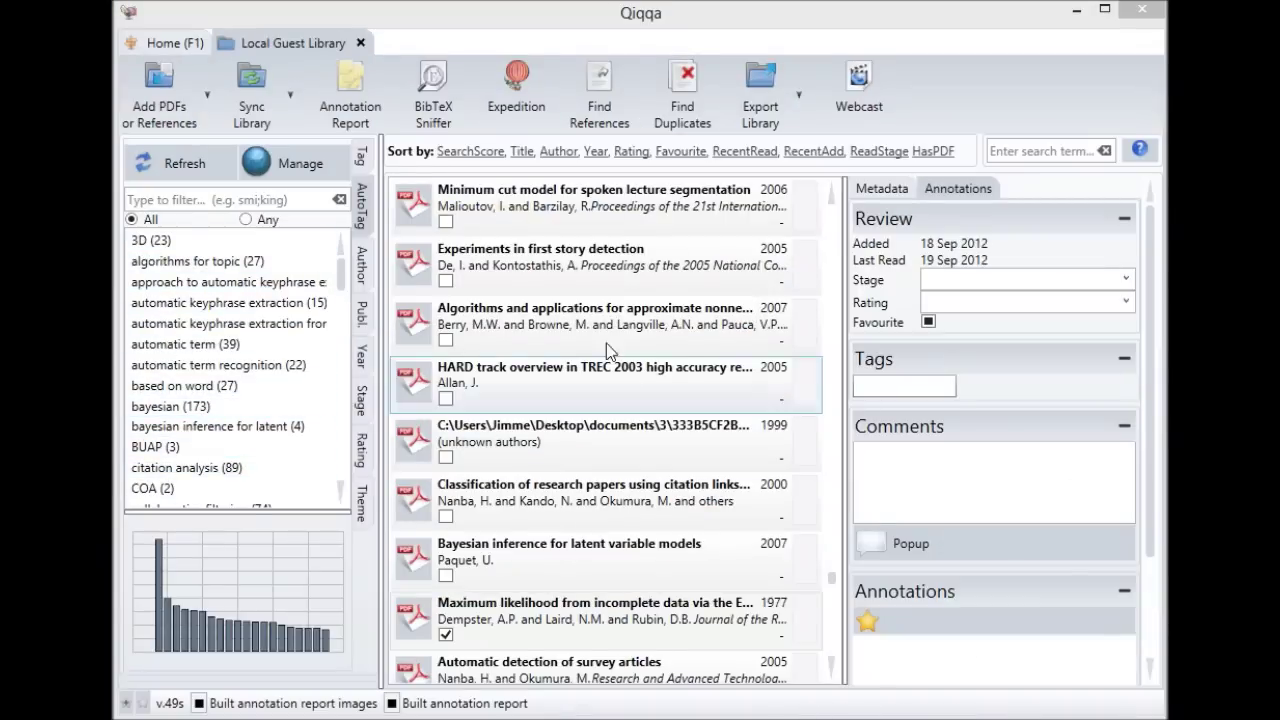
Run an Expedition with 26 themes over the Local Guest Library and rate the result positively.
left_click(516, 97)
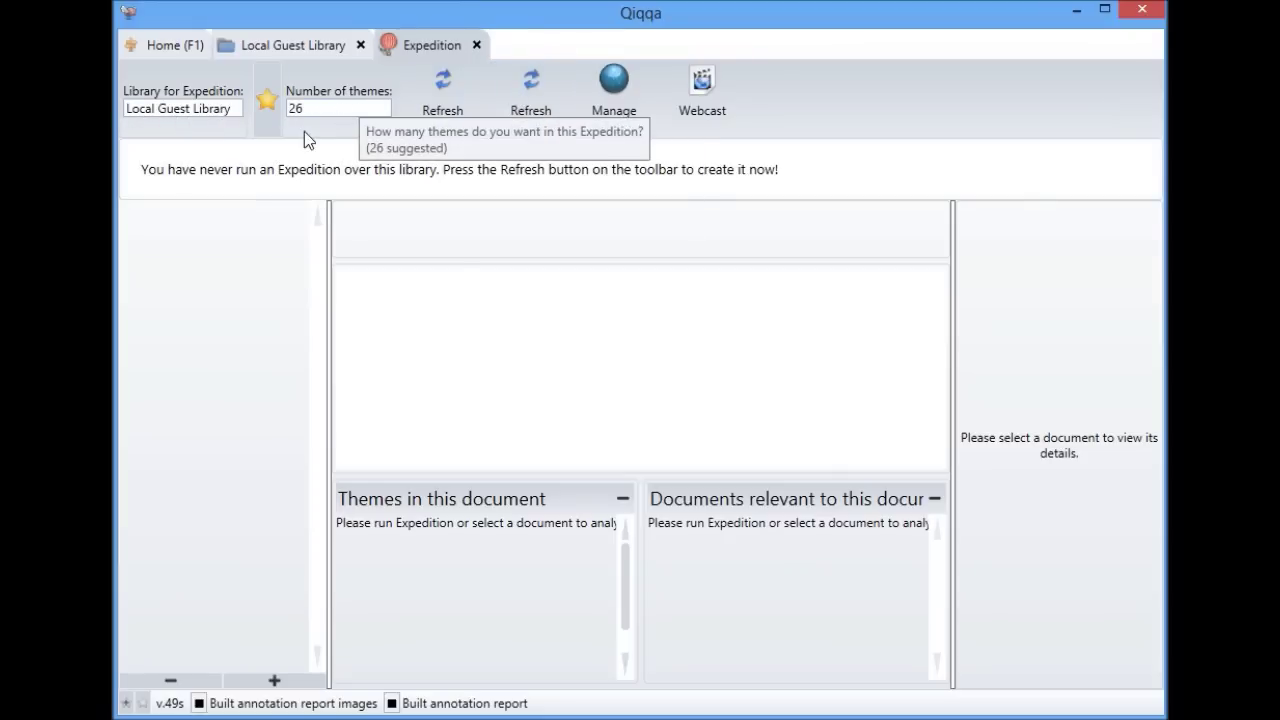
left_click(438, 104)
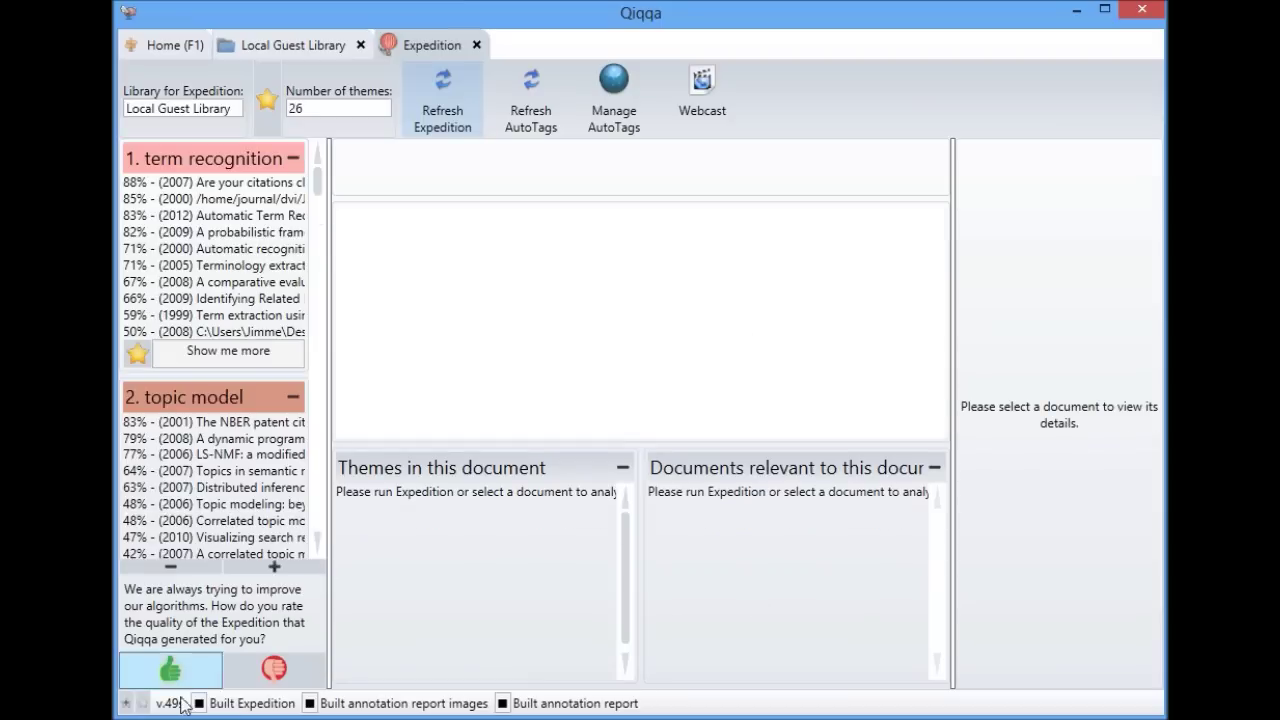
left_click(172, 683)
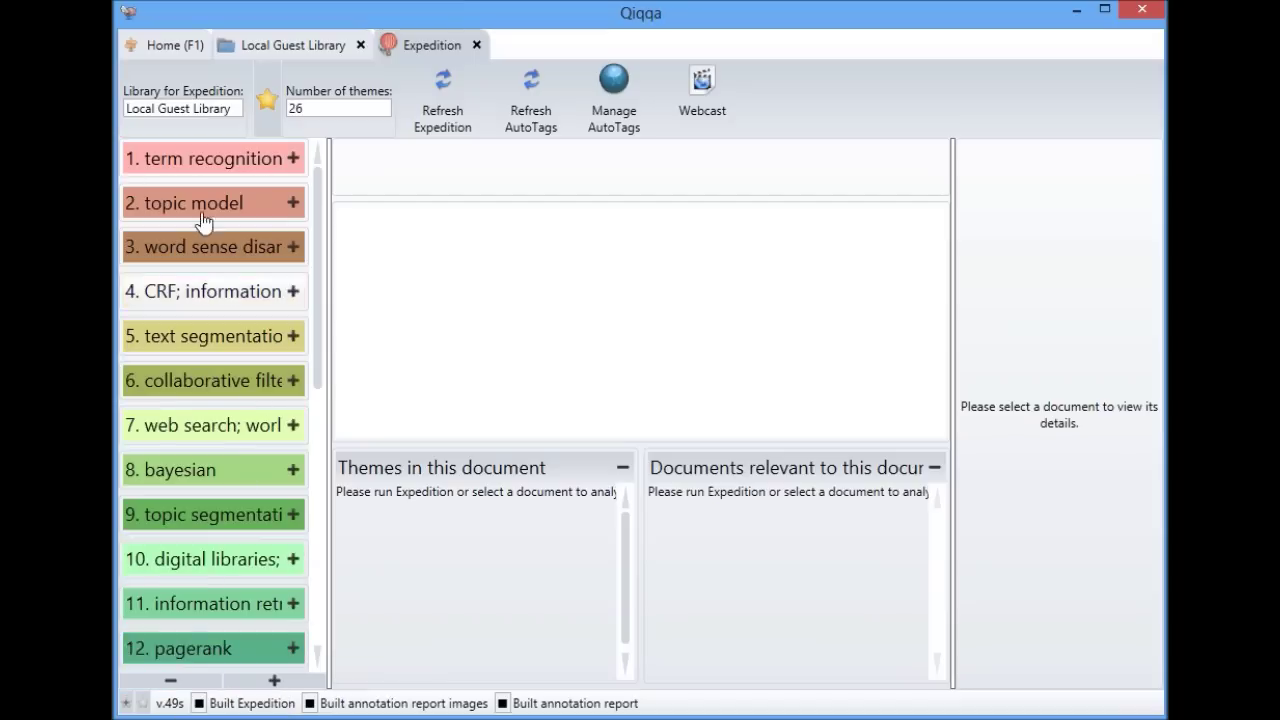
Expand the "CRF; information extraction" theme and preview its 2001 "Conditional random fields" paper.
scroll(325, 255, "down", 1)
left_click_drag(324, 247, 285, 200)
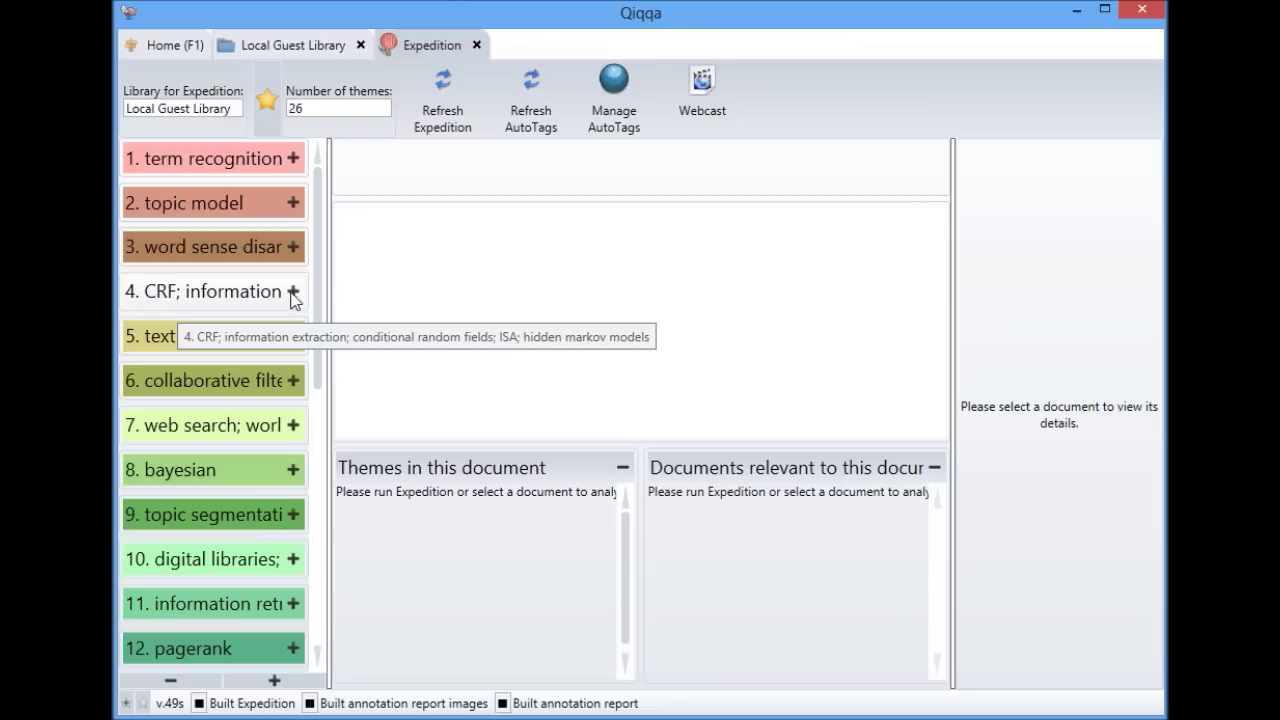
left_click(293, 292)
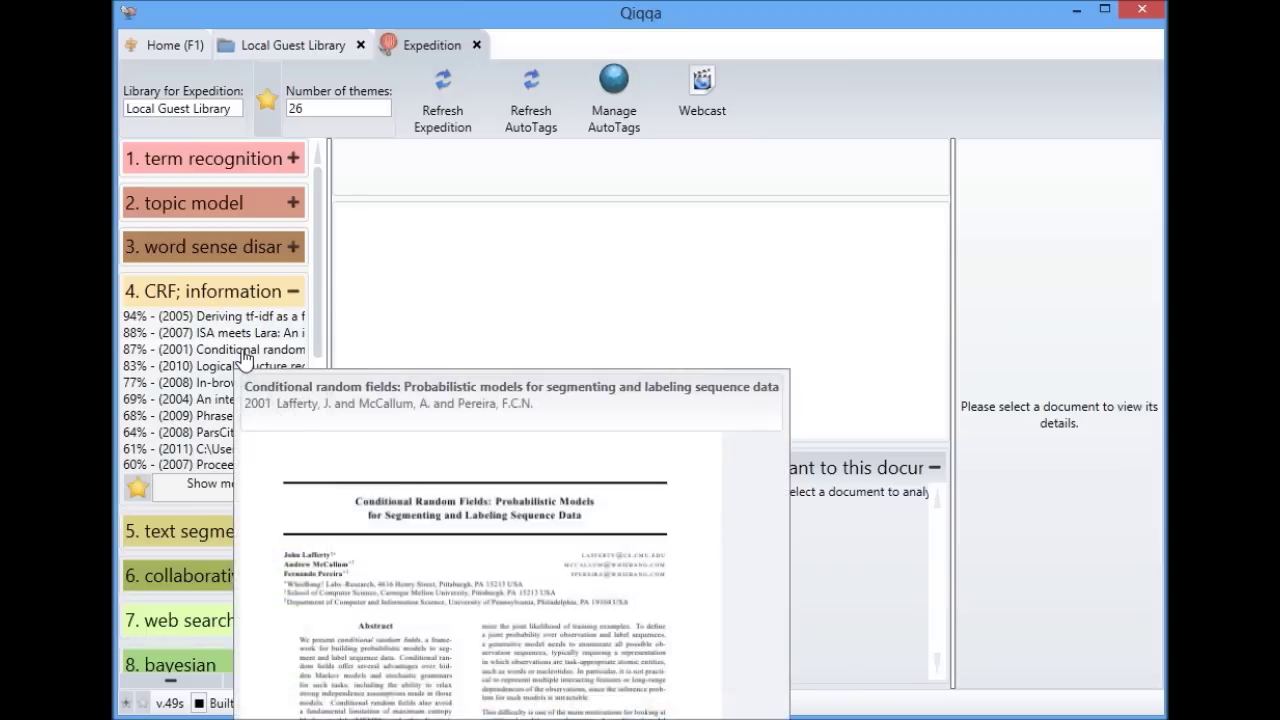
left_click(245, 356)
scroll(562, 346, "down", 2)
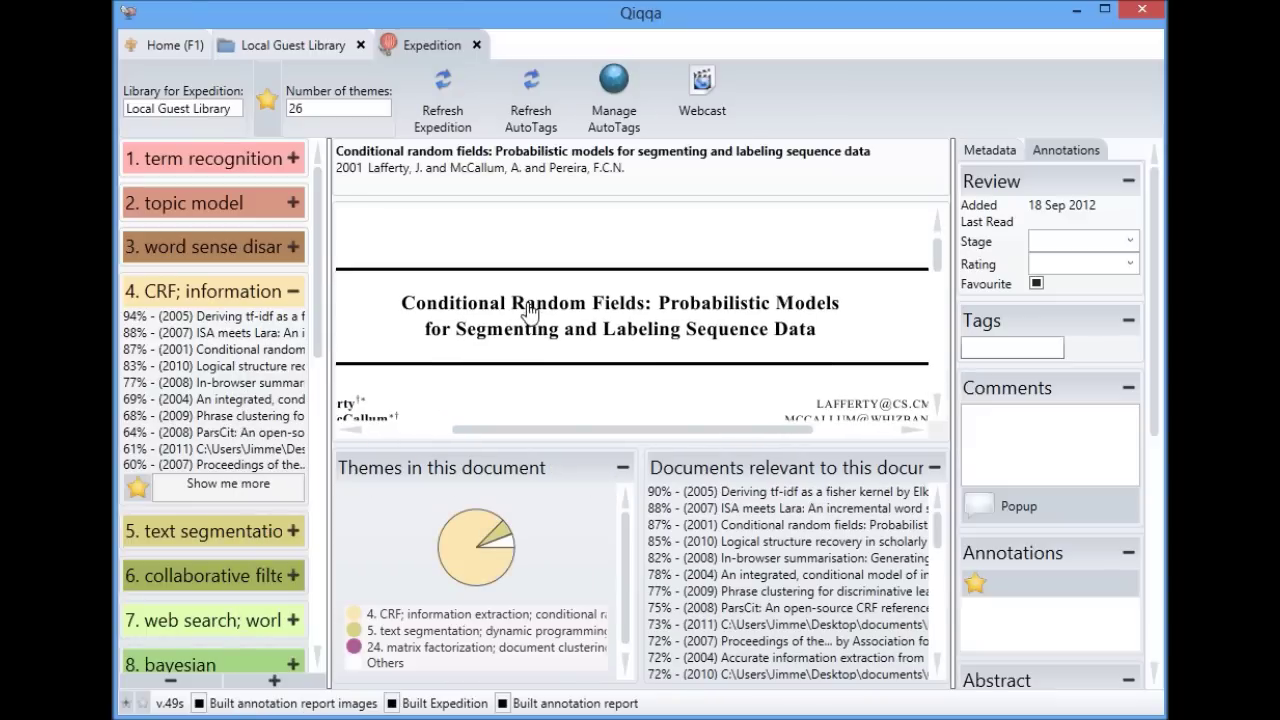
left_click_drag(567, 282, 551, 285)
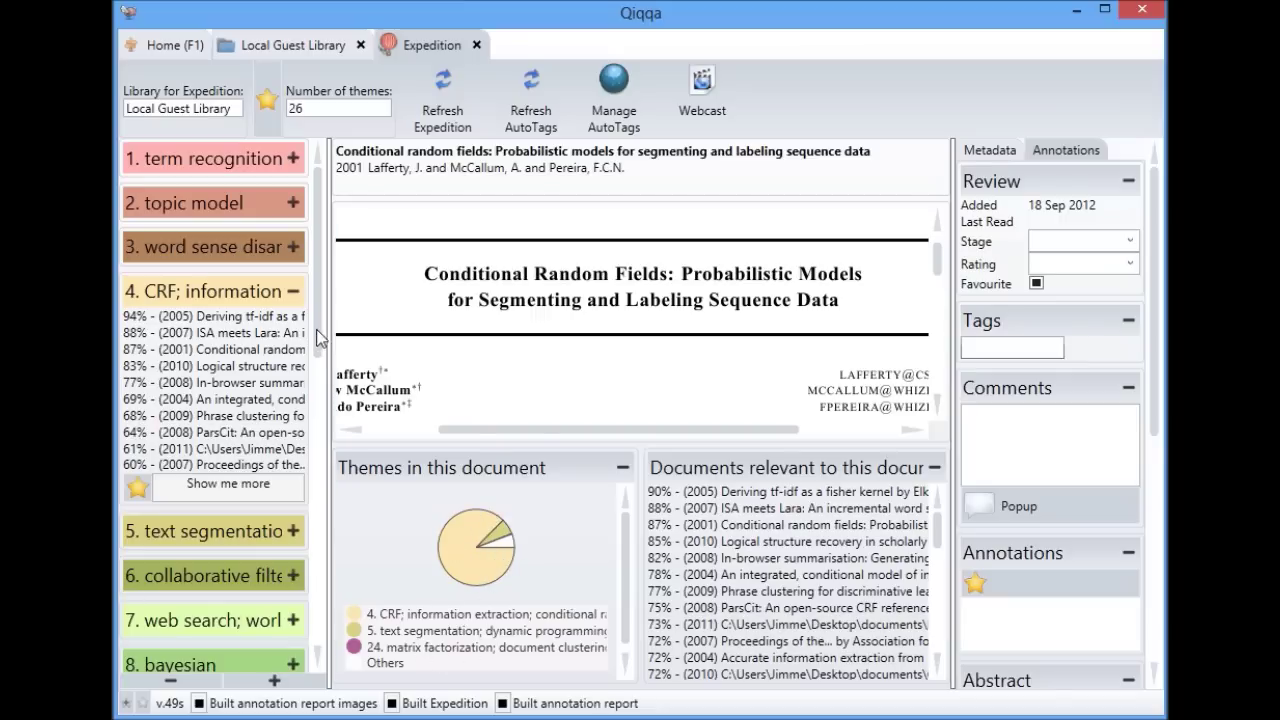
Return to the library, open "Research paper recommender systems: A random-walk based approach" and dismiss the advert to view its Expedition themes.
left_click(272, 45)
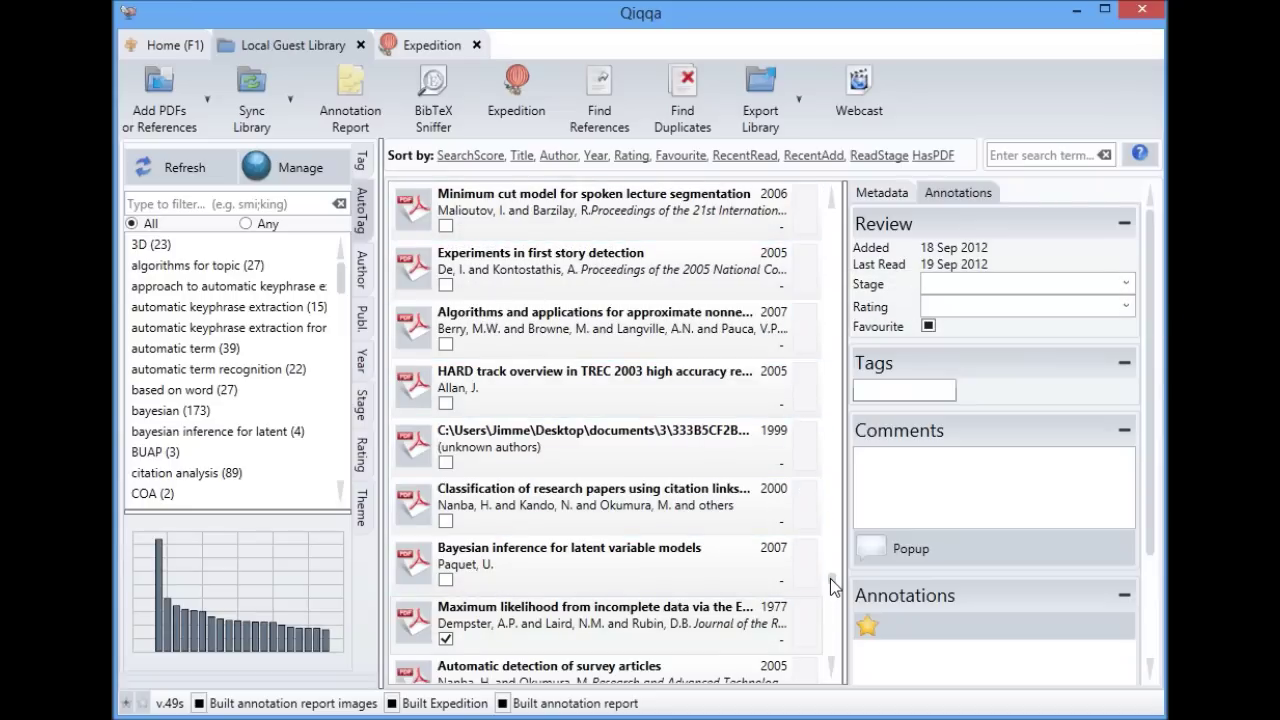
left_click_drag(833, 580, 838, 488)
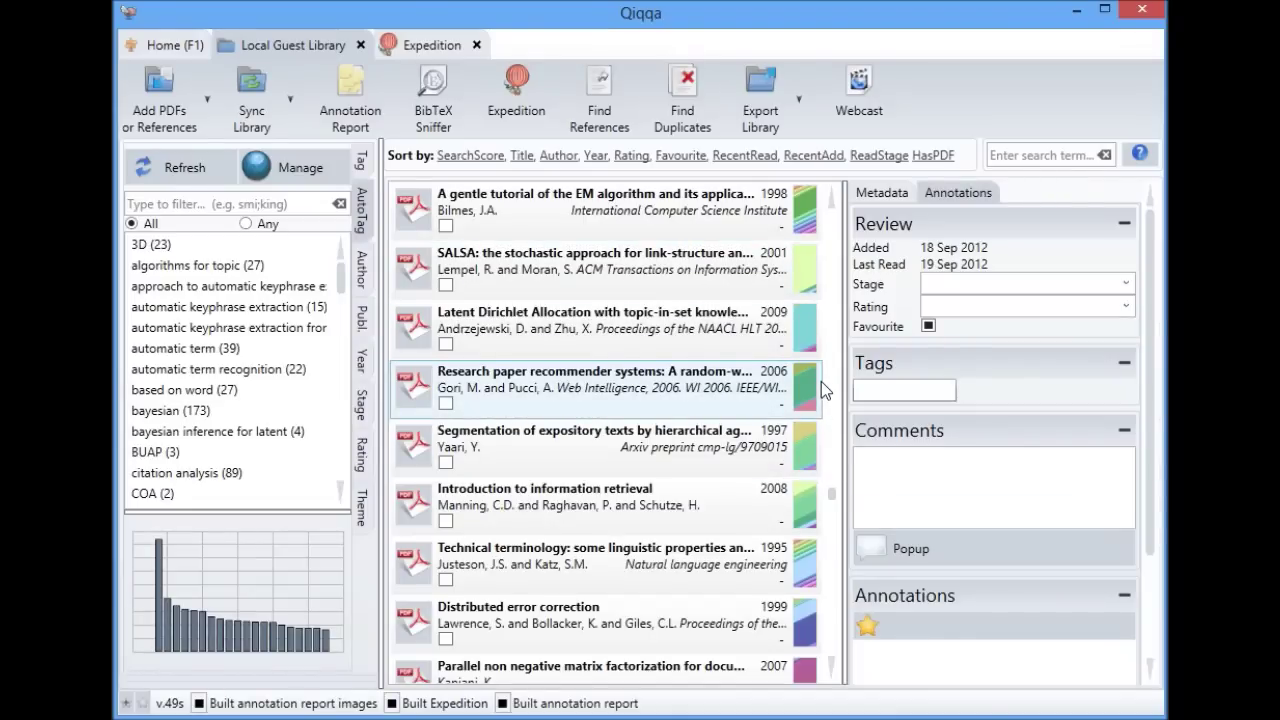
double_click(660, 380)
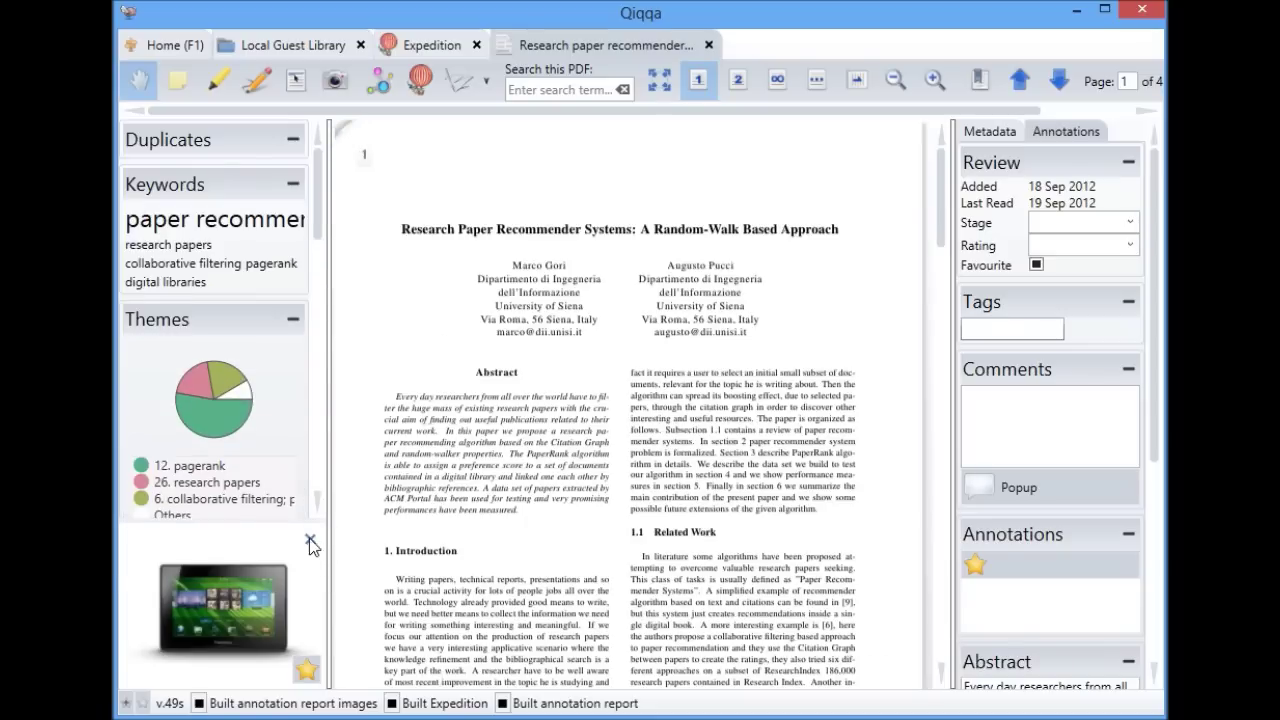
left_click(312, 548)
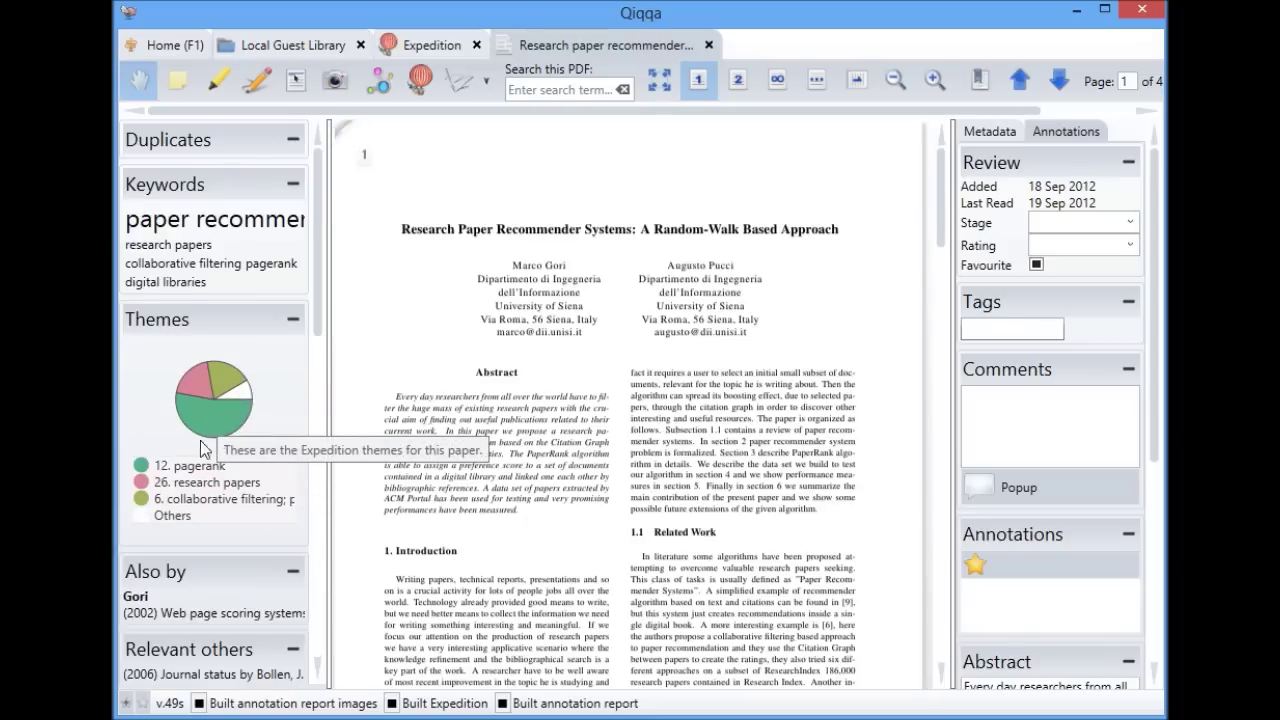
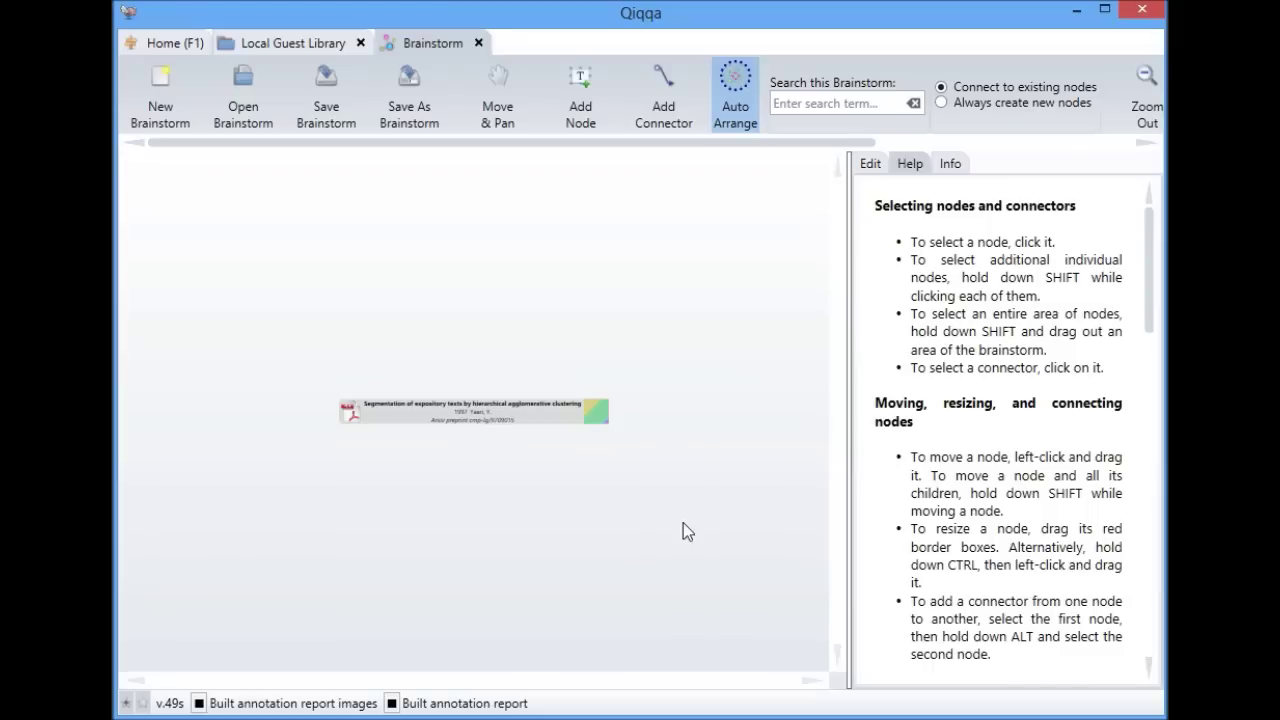
Expand the similar documents of the "Segmentation of expository texts by hierarchical agglomerative clustering" node in the brainstorm.
left_click(506, 410)
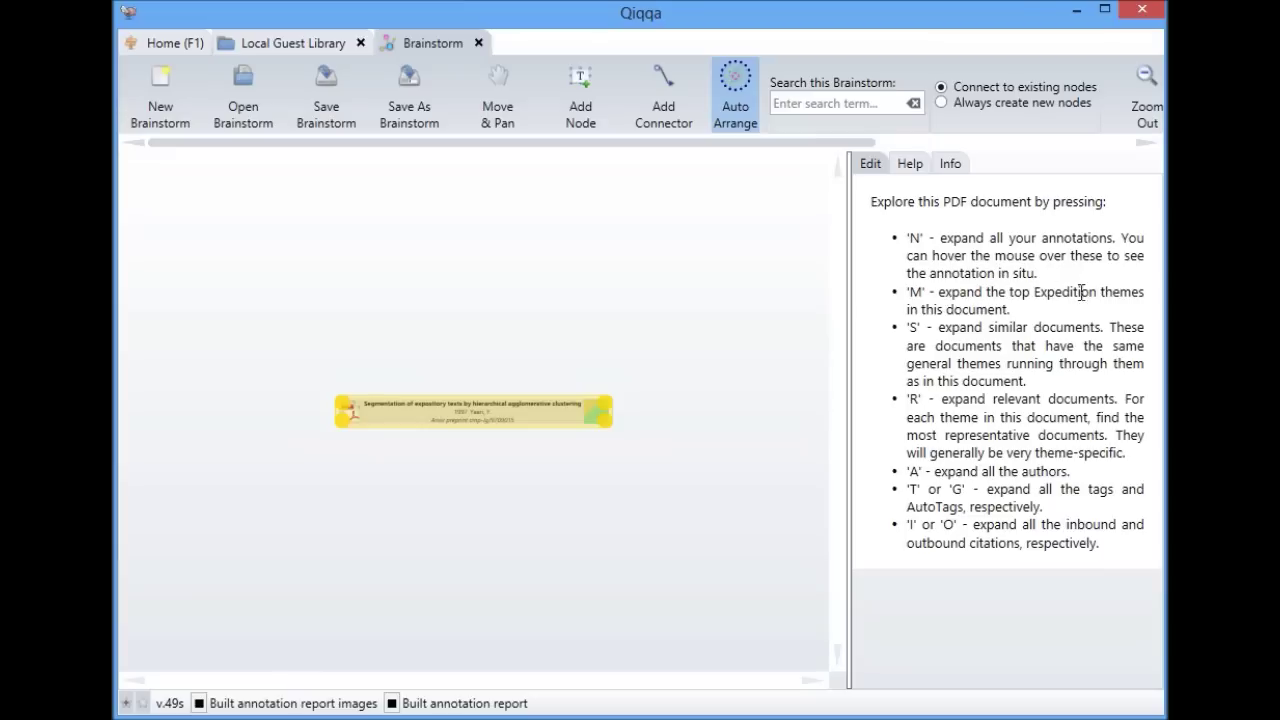
scroll(557, 471, "up", 2)
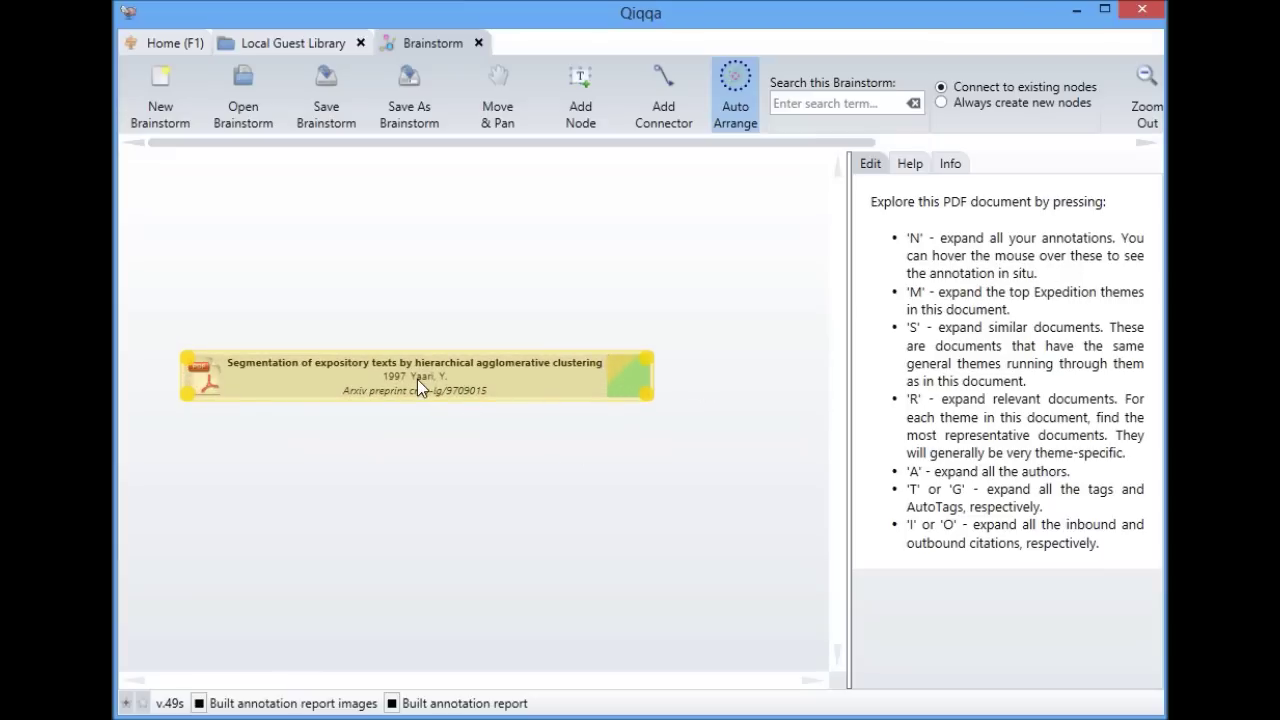
key("s")
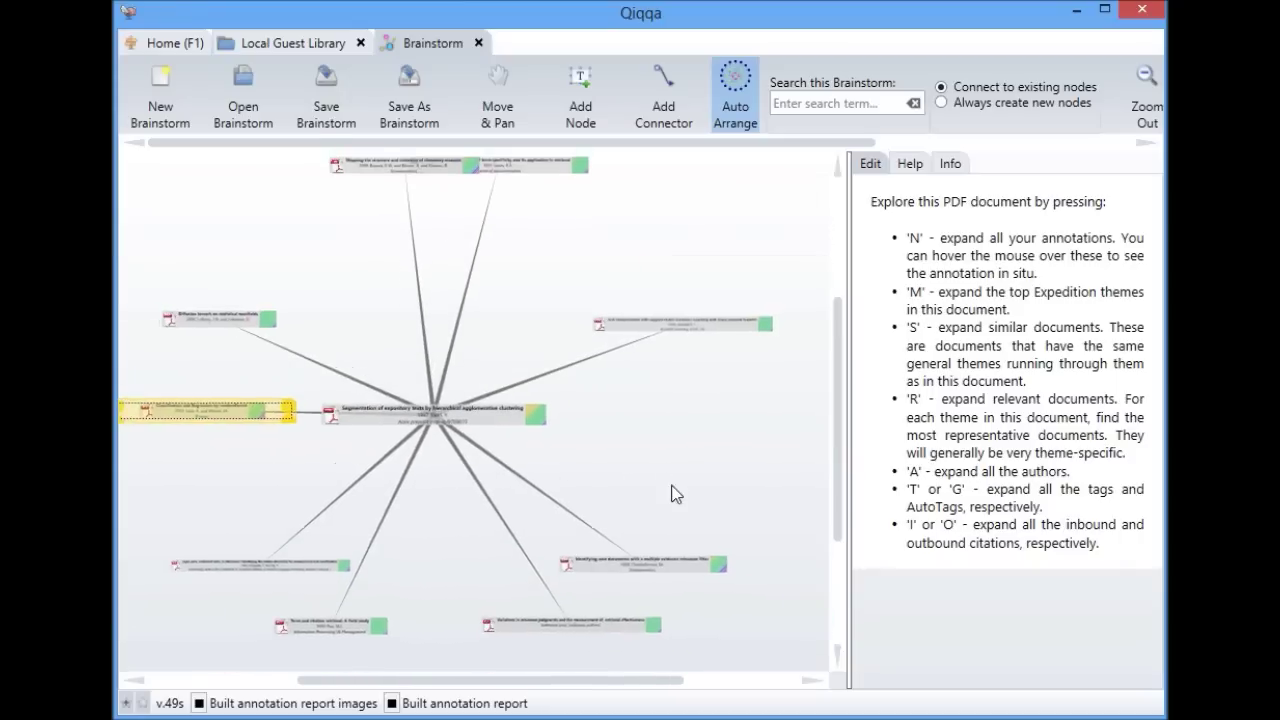
Expand the documents connected to the "Text categorization with support vector machines: Learning with many relevant features" node.
scroll(700, 437, "up", 4)
left_click(569, 434)
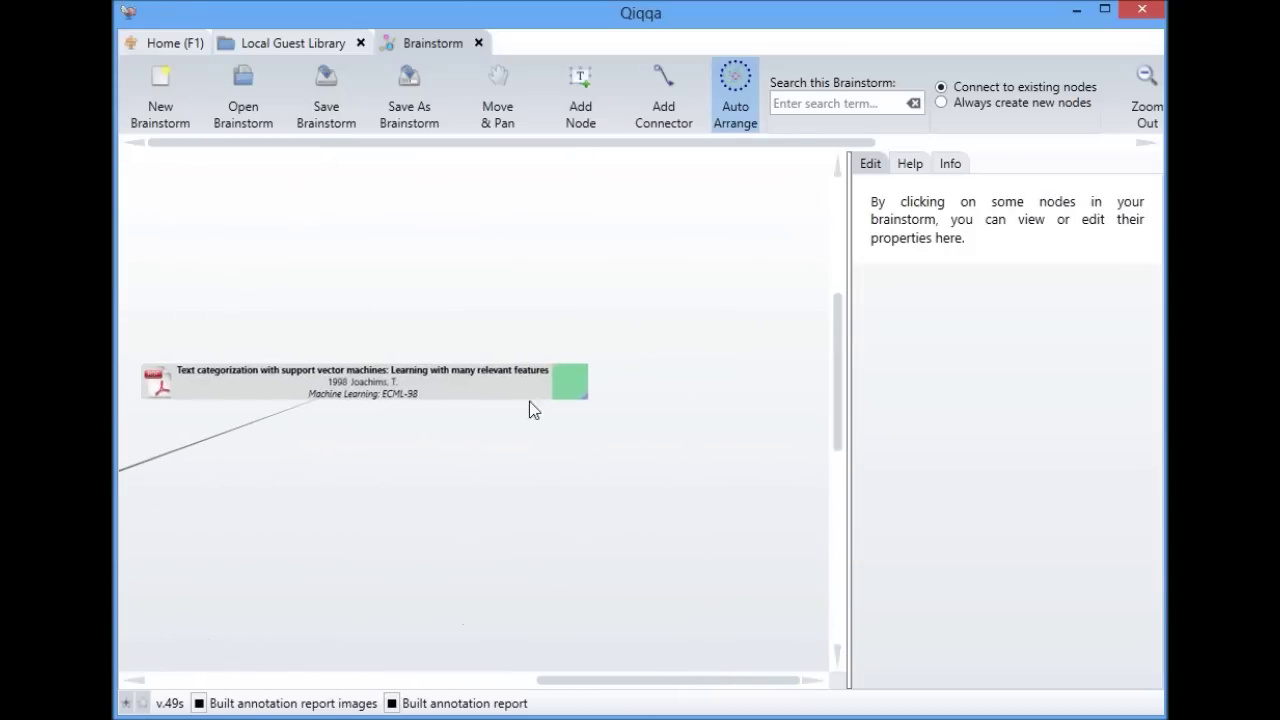
left_click(464, 385)
scroll(600, 487, "down", 2)
left_click_drag(693, 493, 391, 580)
Expand the author of "The Use of Topic Representative Words in Text Categorization" and all the documents by that author.
left_click(466, 454)
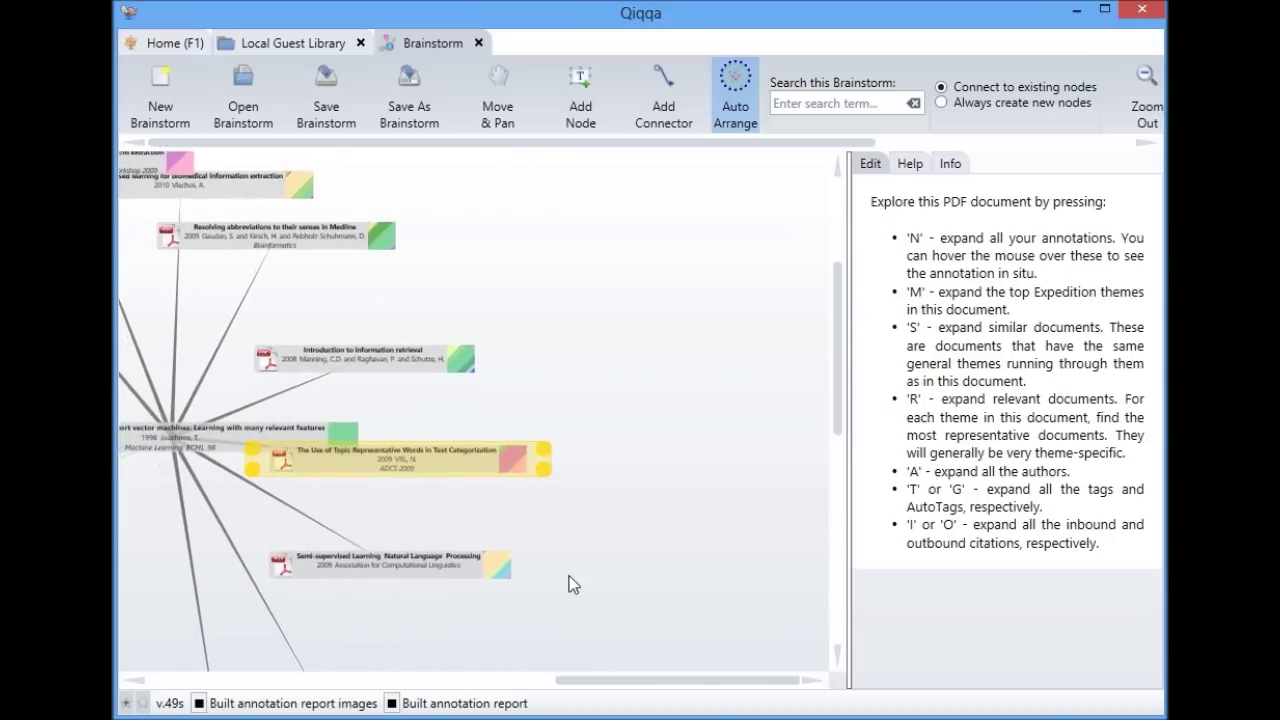
key("a")
scroll(659, 516, "up", 2)
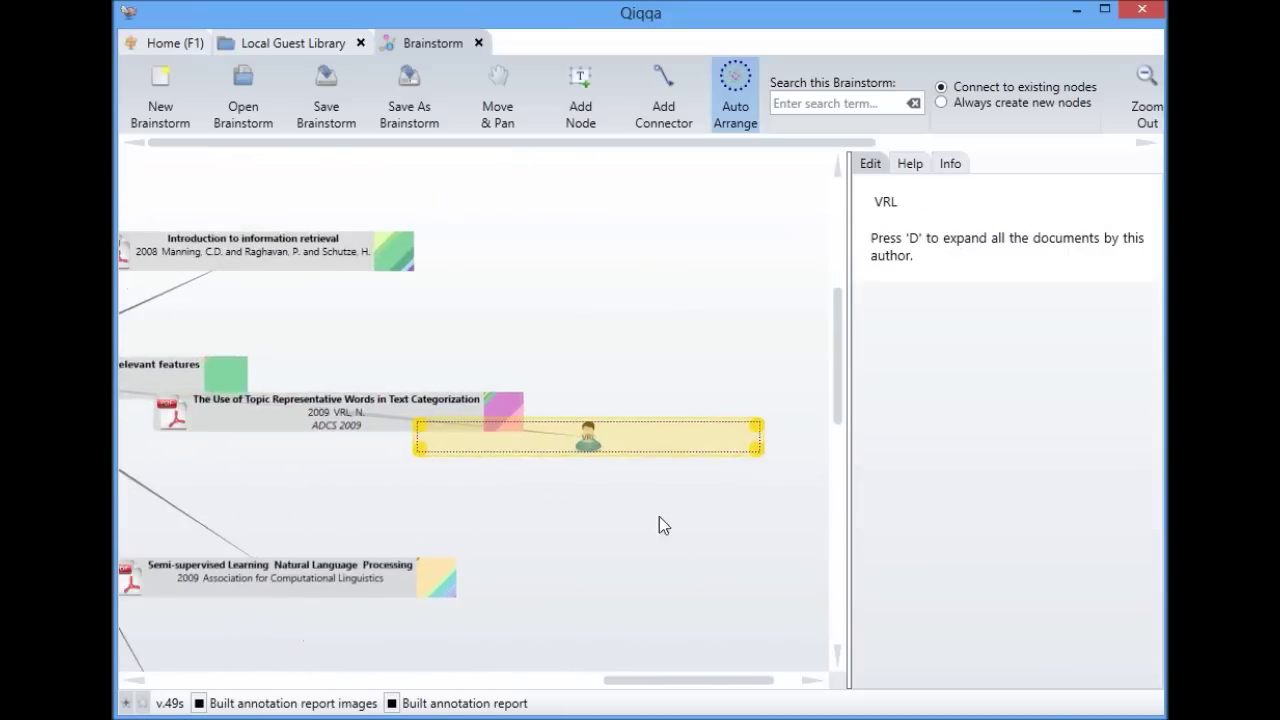
scroll(659, 516, "up", 2)
left_click(629, 414)
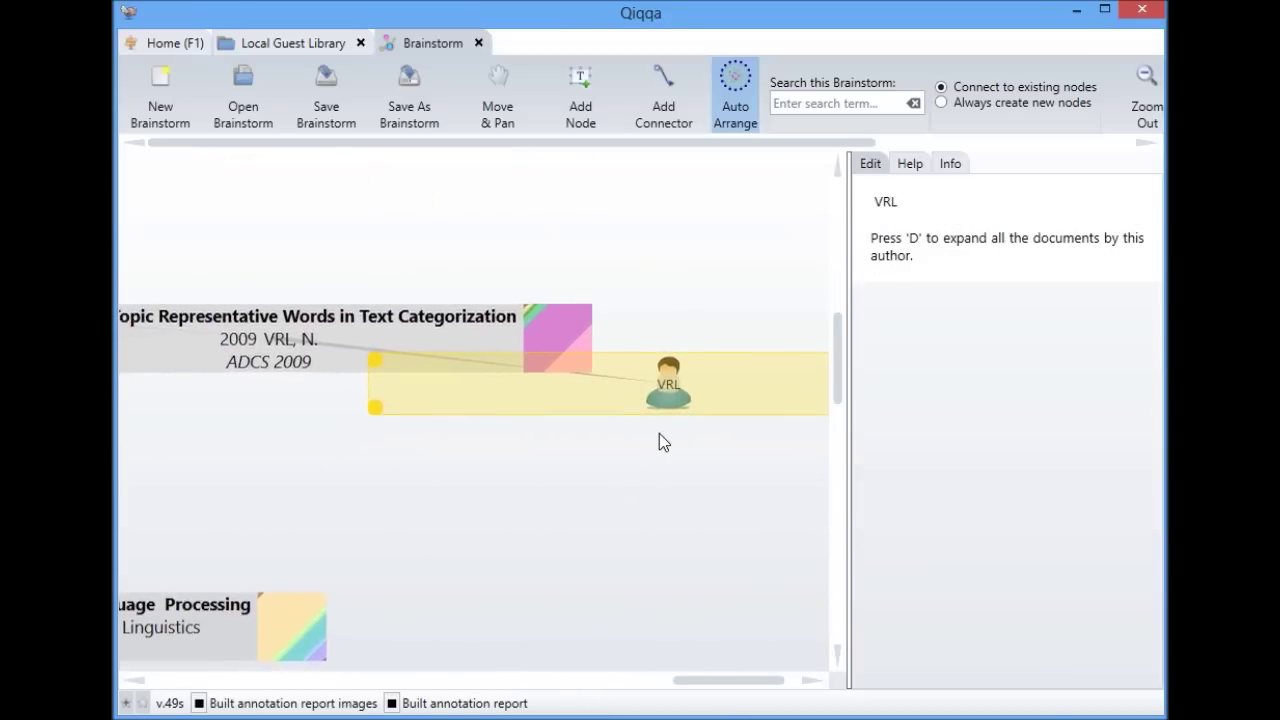
left_click(708, 500)
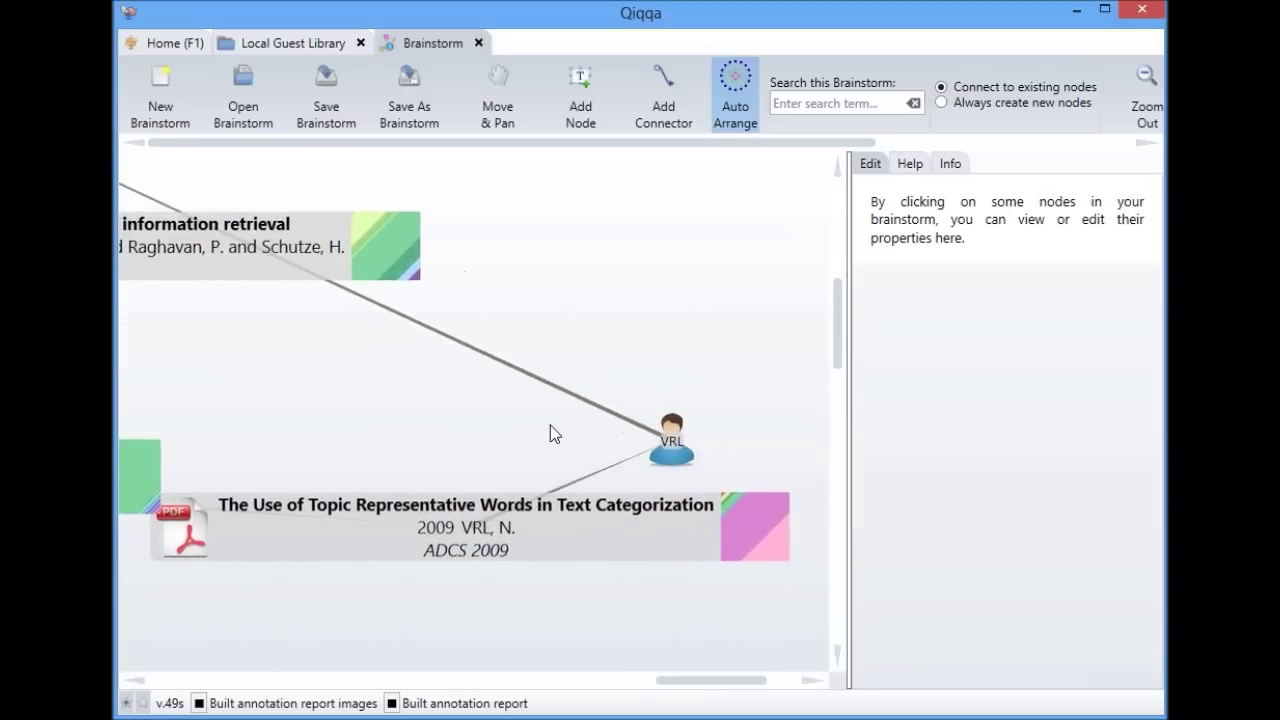
Expand the top Expedition themes of "The Use of Topic Representative Words in Text Categorization".
scroll(750, 348, "down", 3)
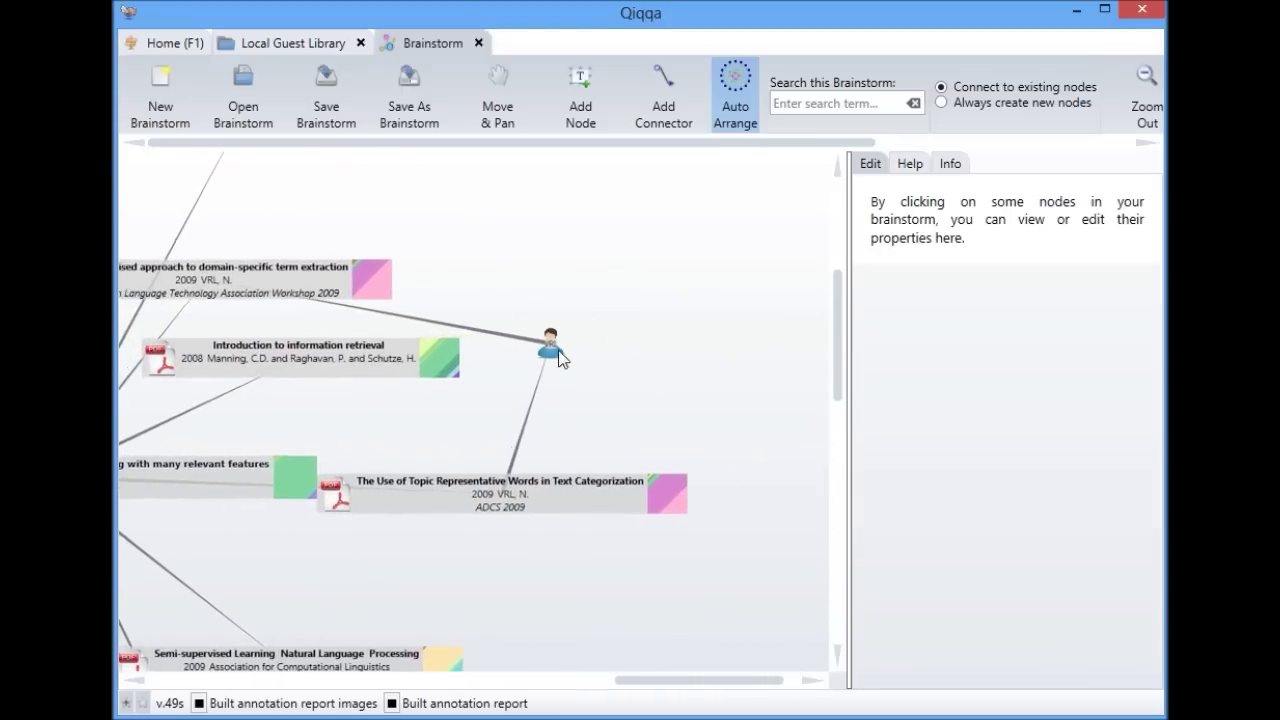
scroll(563, 600, "up", 2)
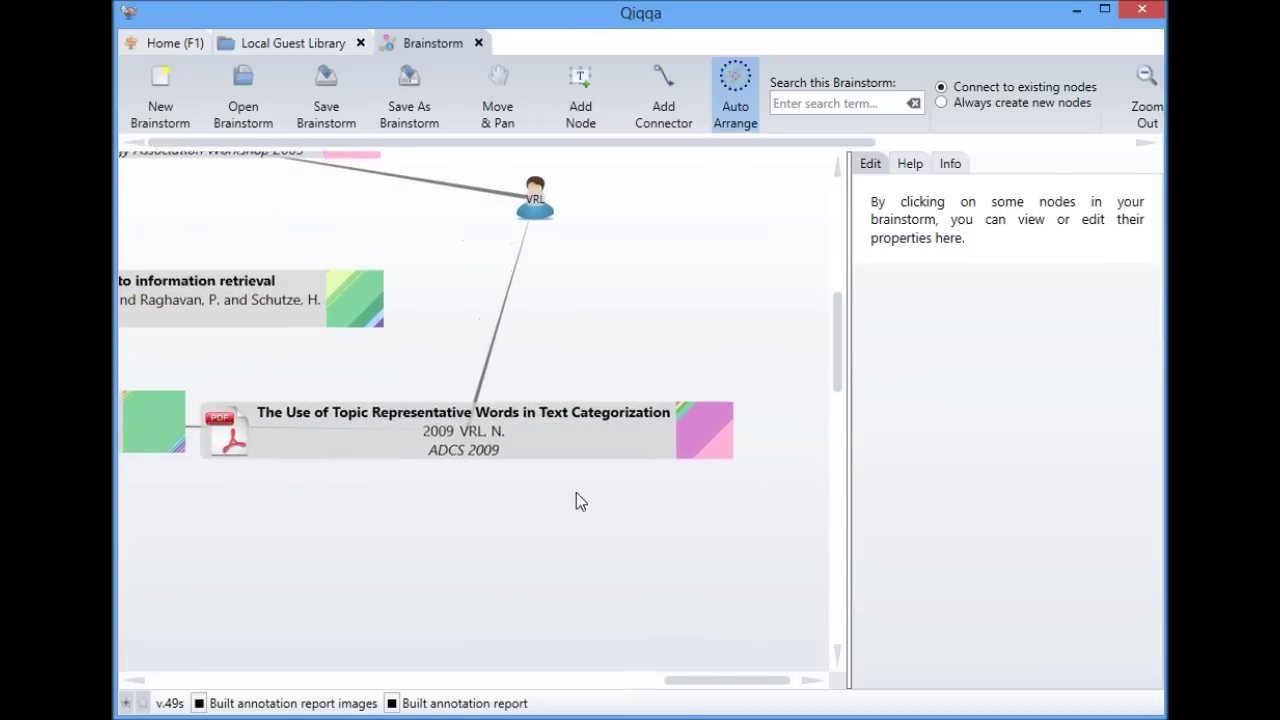
key("m")
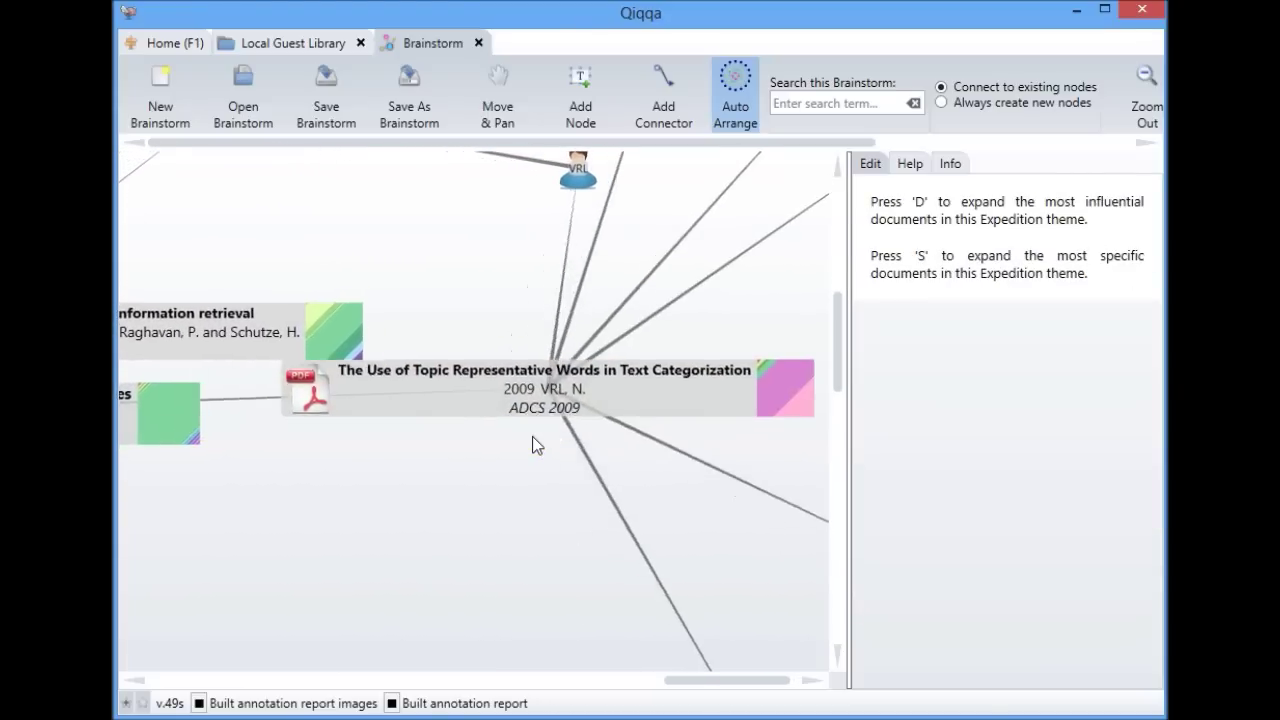
Collapse the node properties and help pane to widen the brainstorm canvas.
scroll(694, 408, "down", 4)
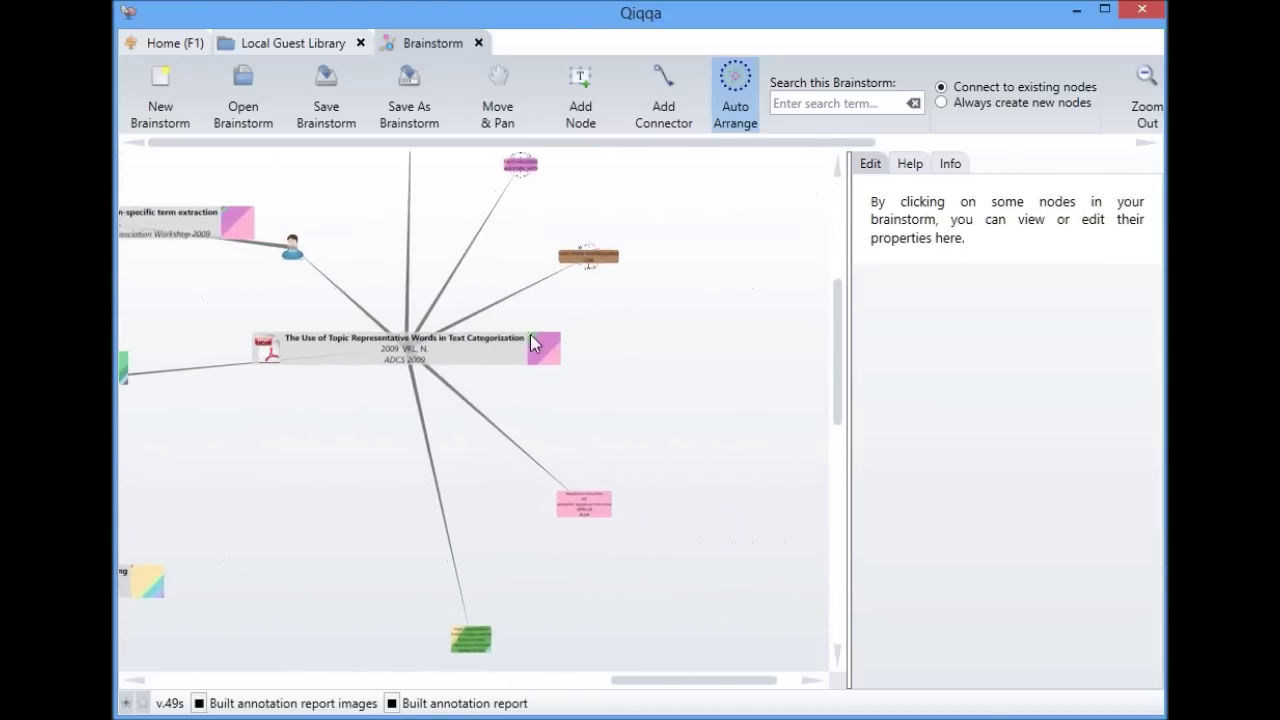
scroll(585, 330, "up", 1)
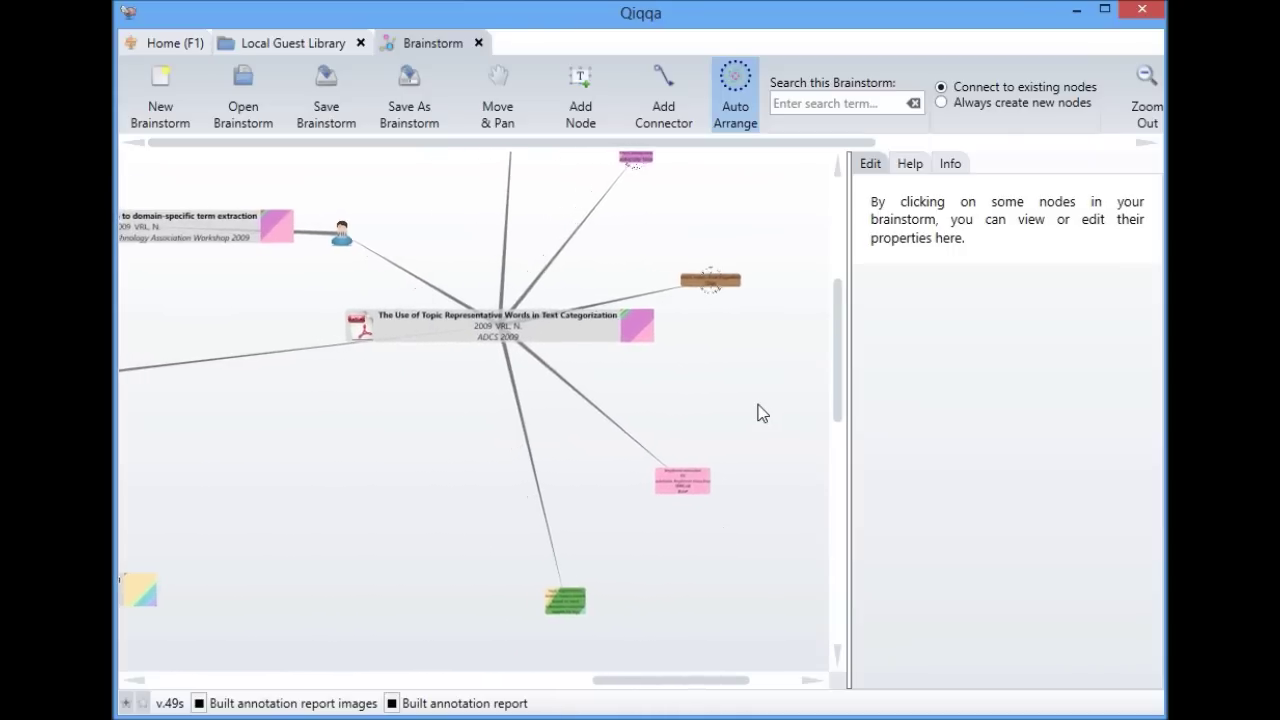
left_click_drag(764, 412, 670, 385)
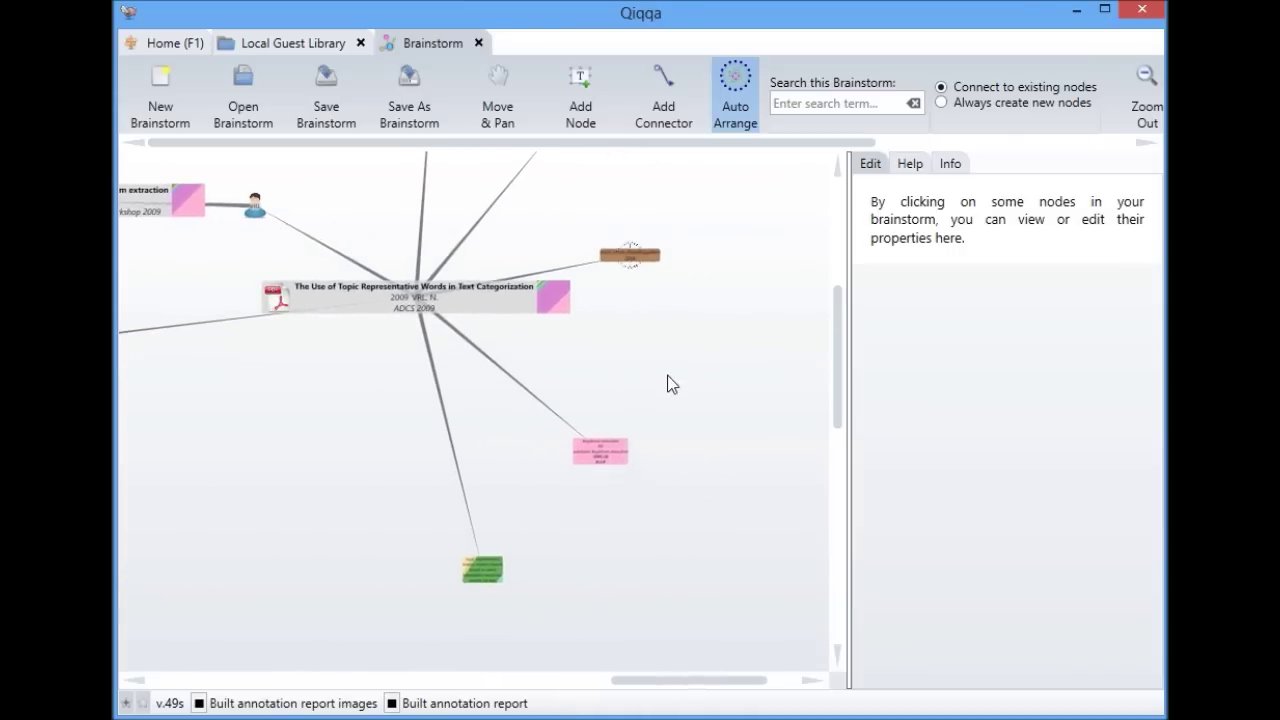
left_click(849, 366)
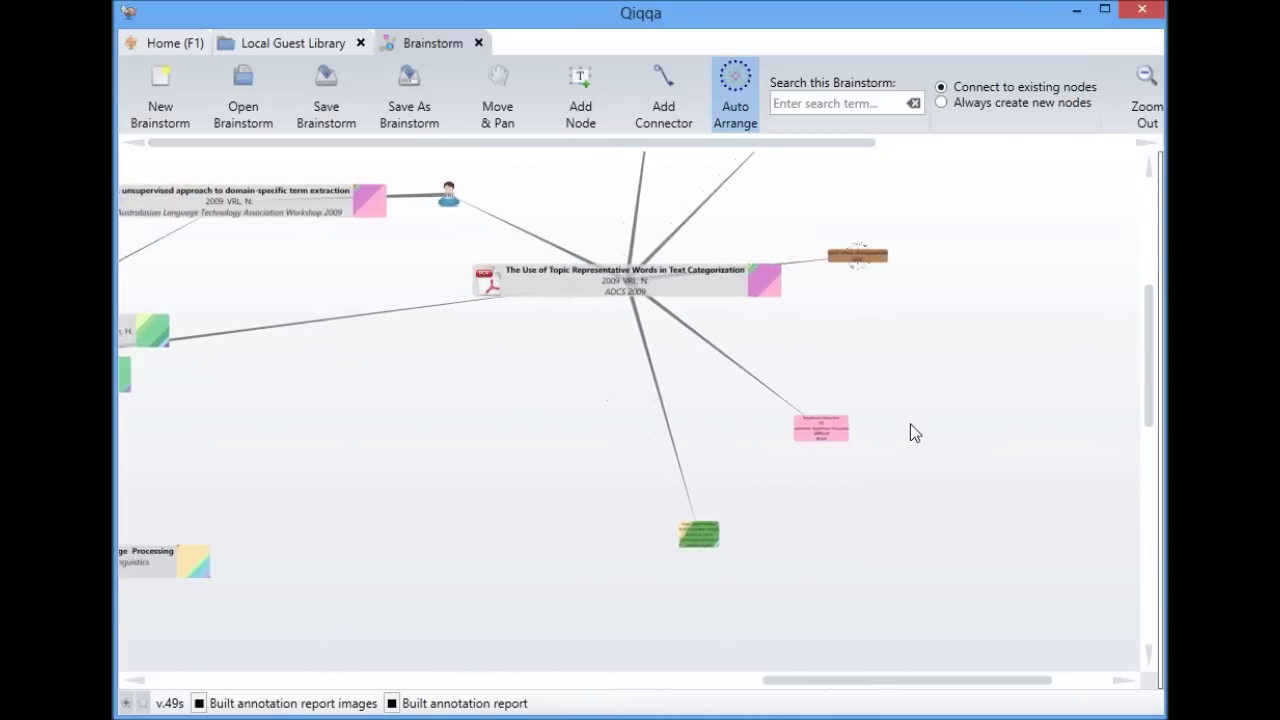
Expand the documents in the pink "keyphrase extraction" Expedition theme linked to "The Use of Topic Representative Words in Text Categorization".
left_click_drag(966, 395, 761, 469)
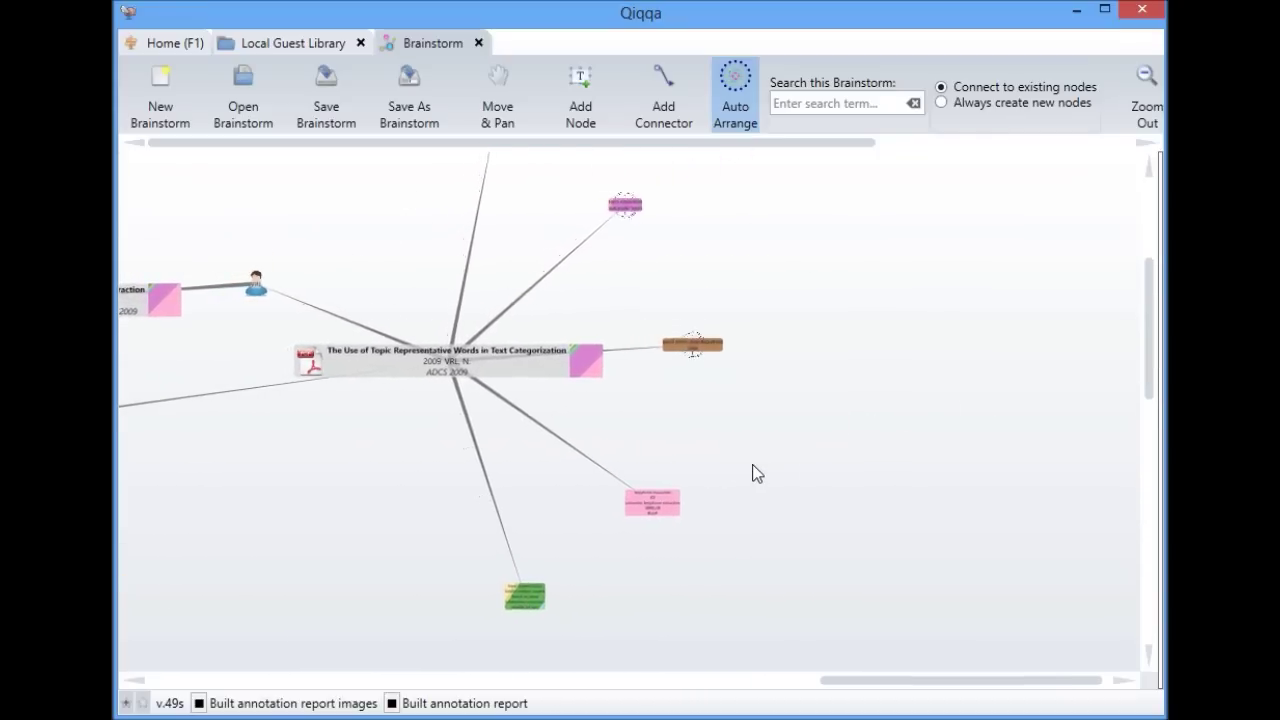
scroll(743, 486, "up", 1)
scroll(737, 489, "up", 1)
double_click(624, 416)
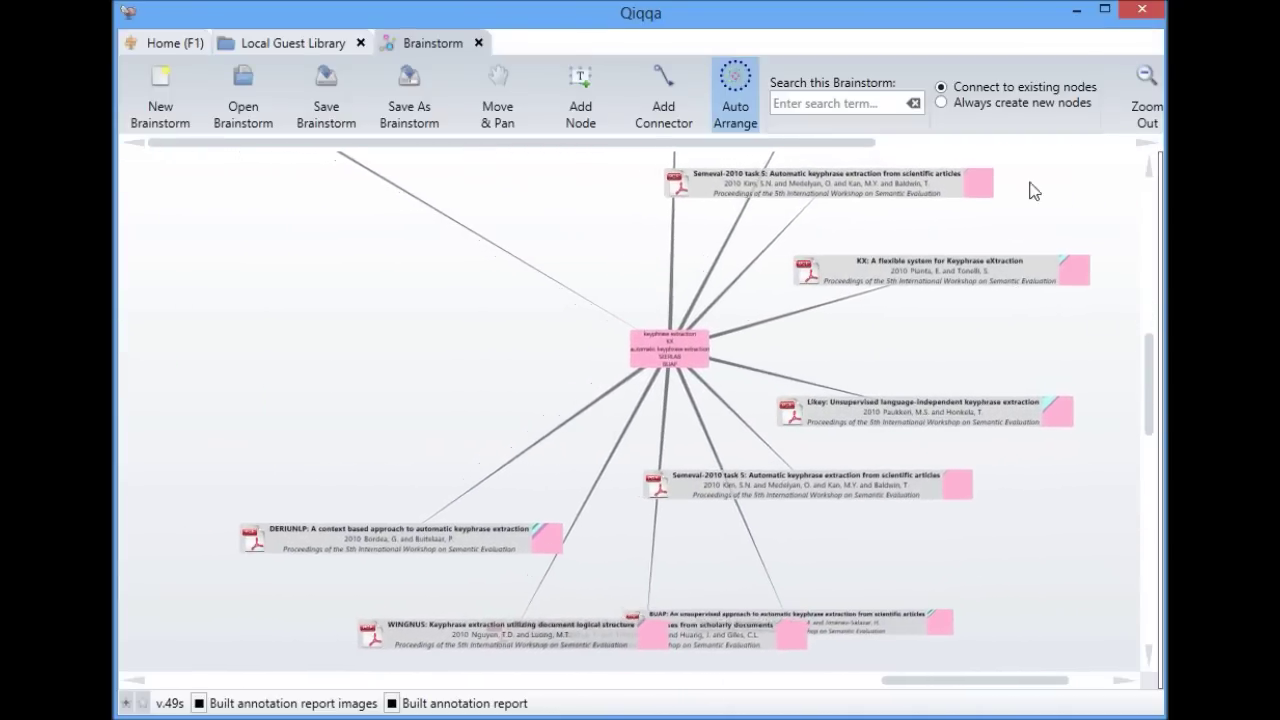
Expand the documents in the "term extraction" Expedition theme and look over the whole brainstorm network.
left_click(1095, 142)
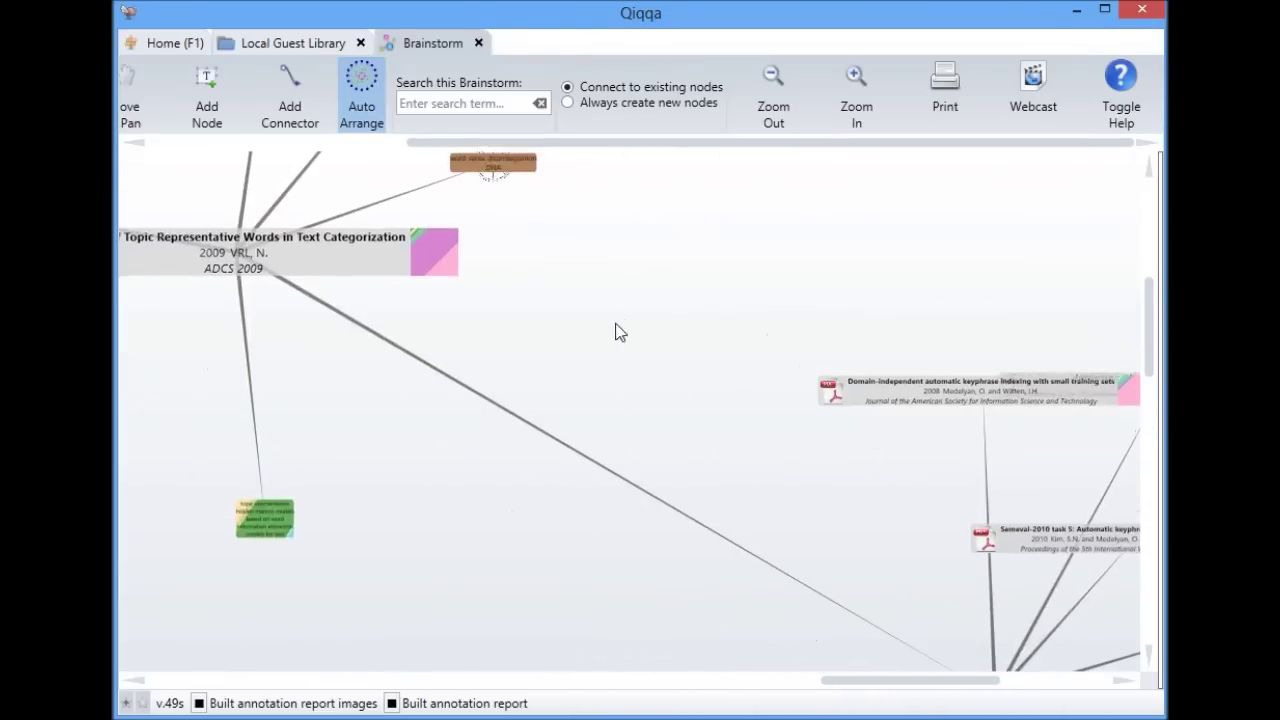
left_click(531, 337)
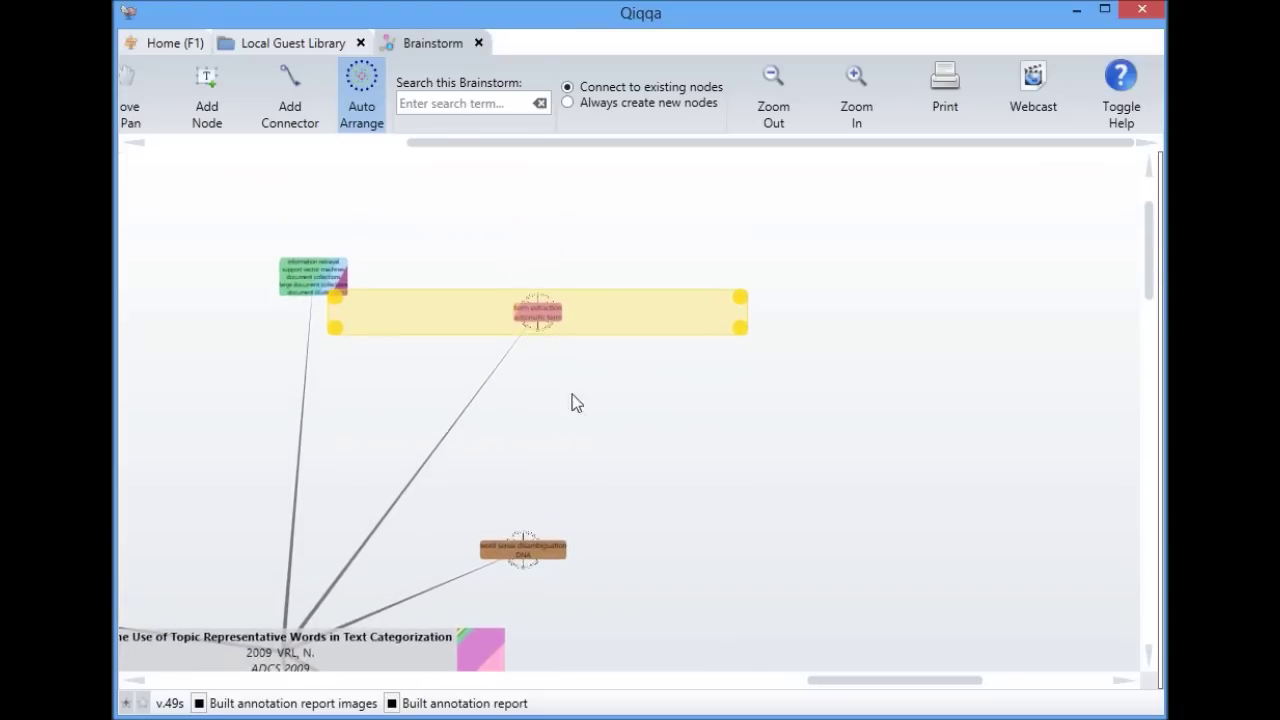
left_click_drag(586, 430, 656, 540)
double_click(604, 426)
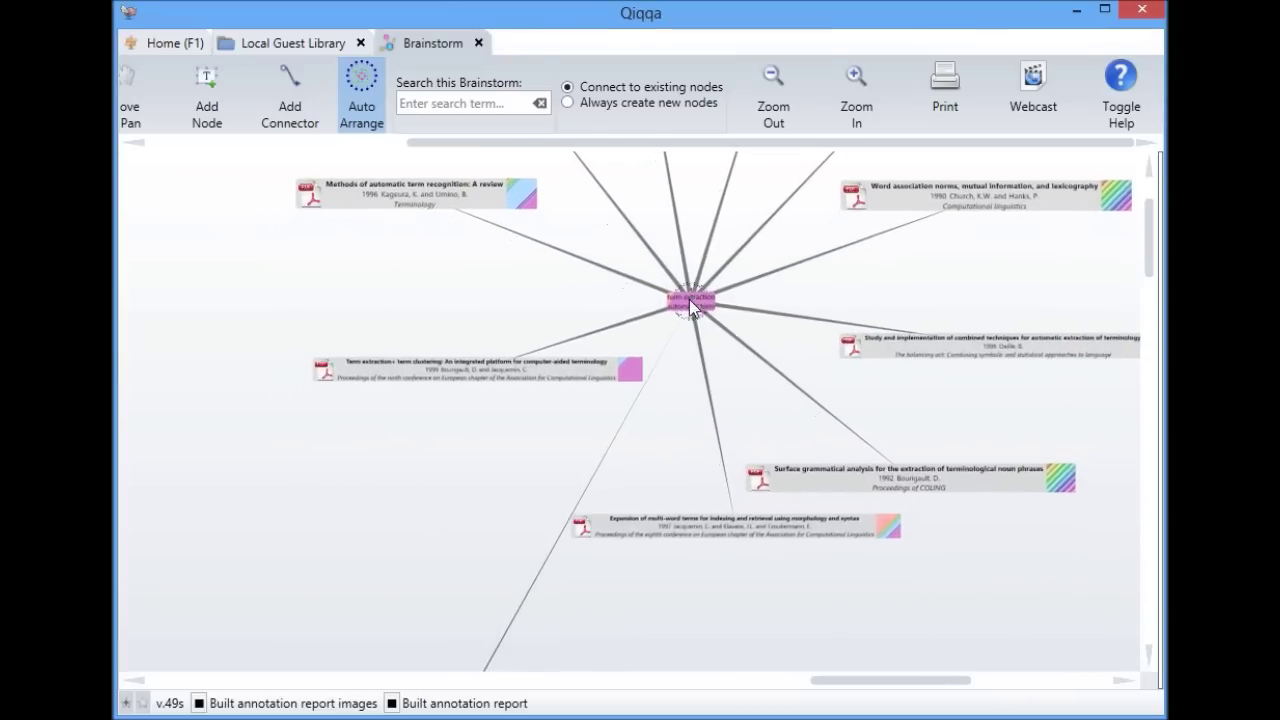
scroll(657, 395, "down", 5)
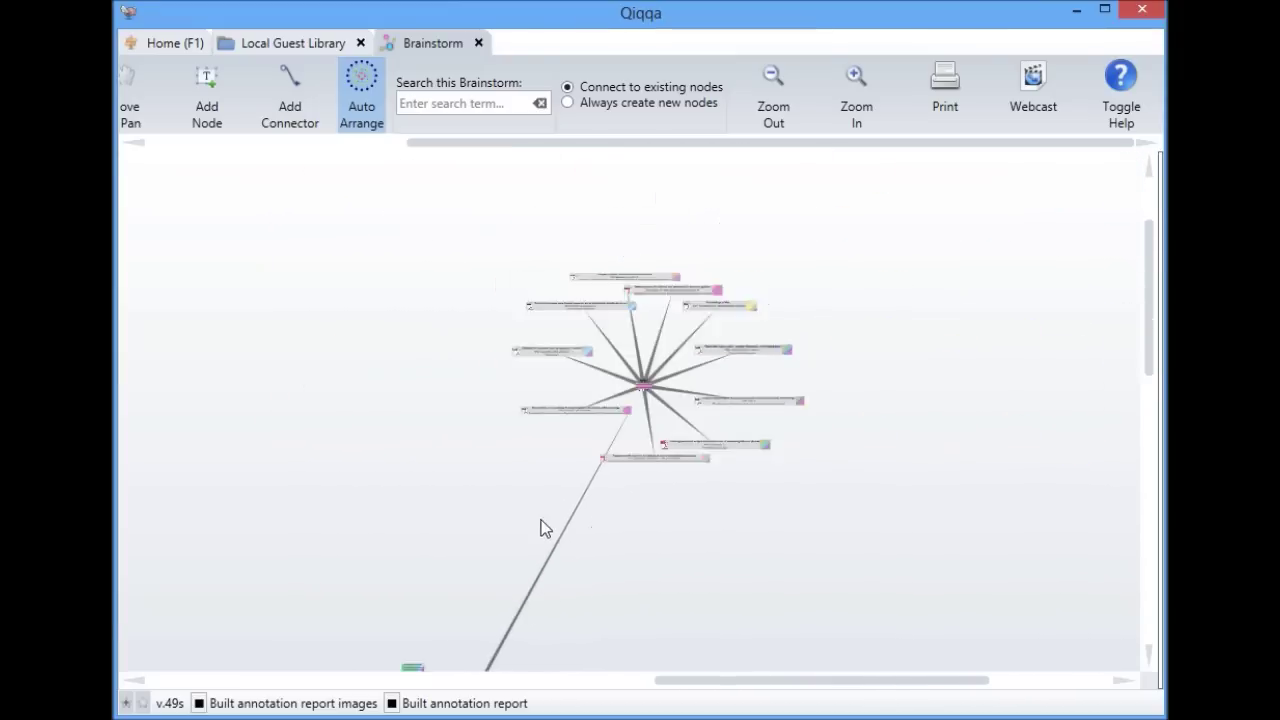
scroll(500, 445, "down", 3)
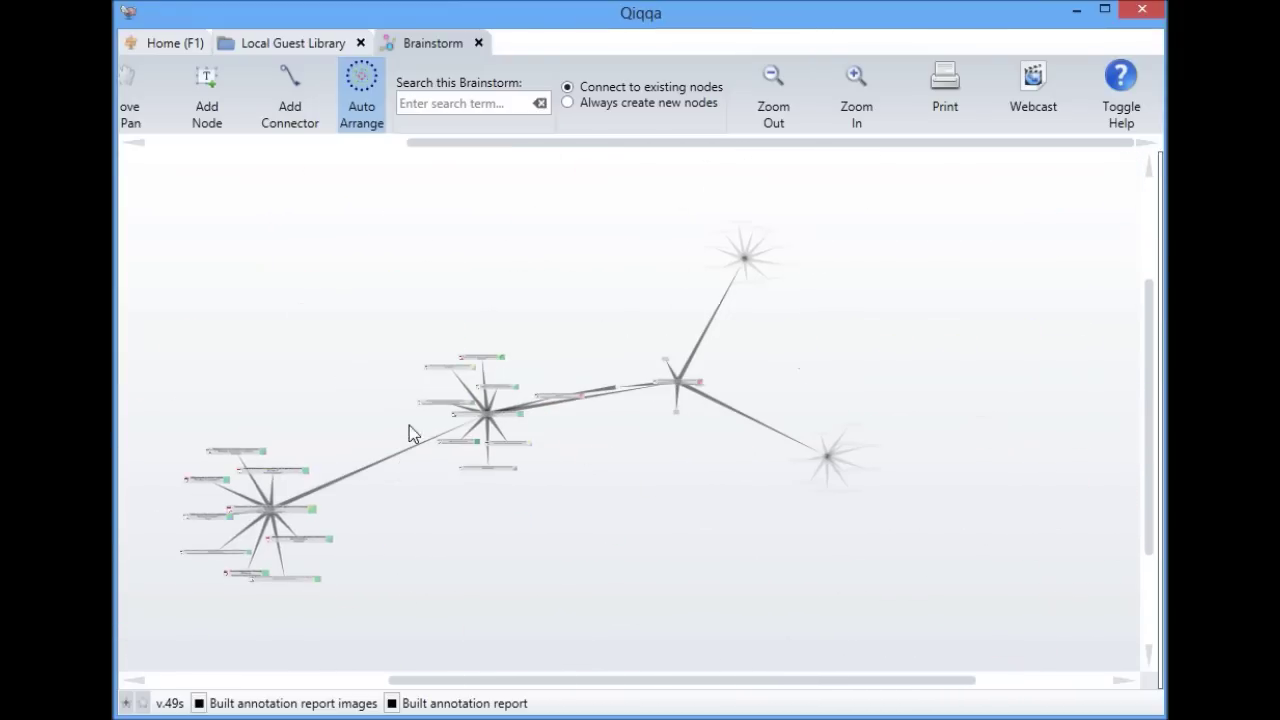
scroll(466, 407, "up", 2)
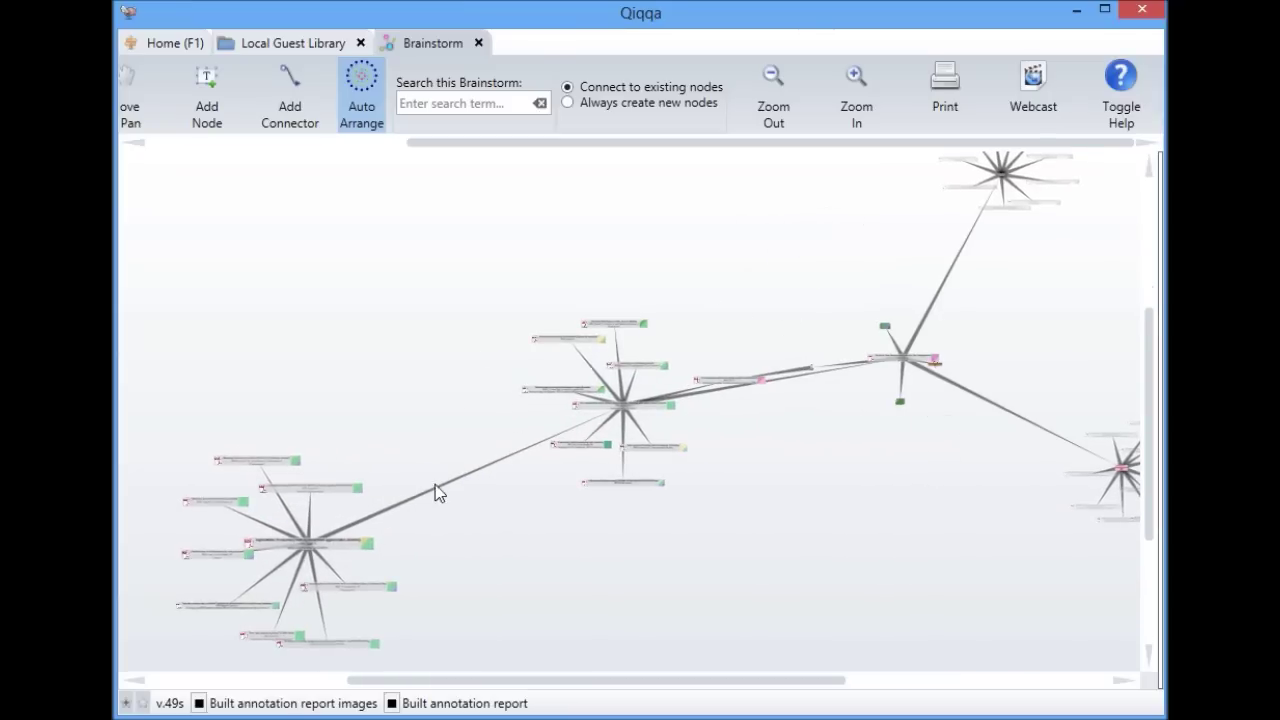